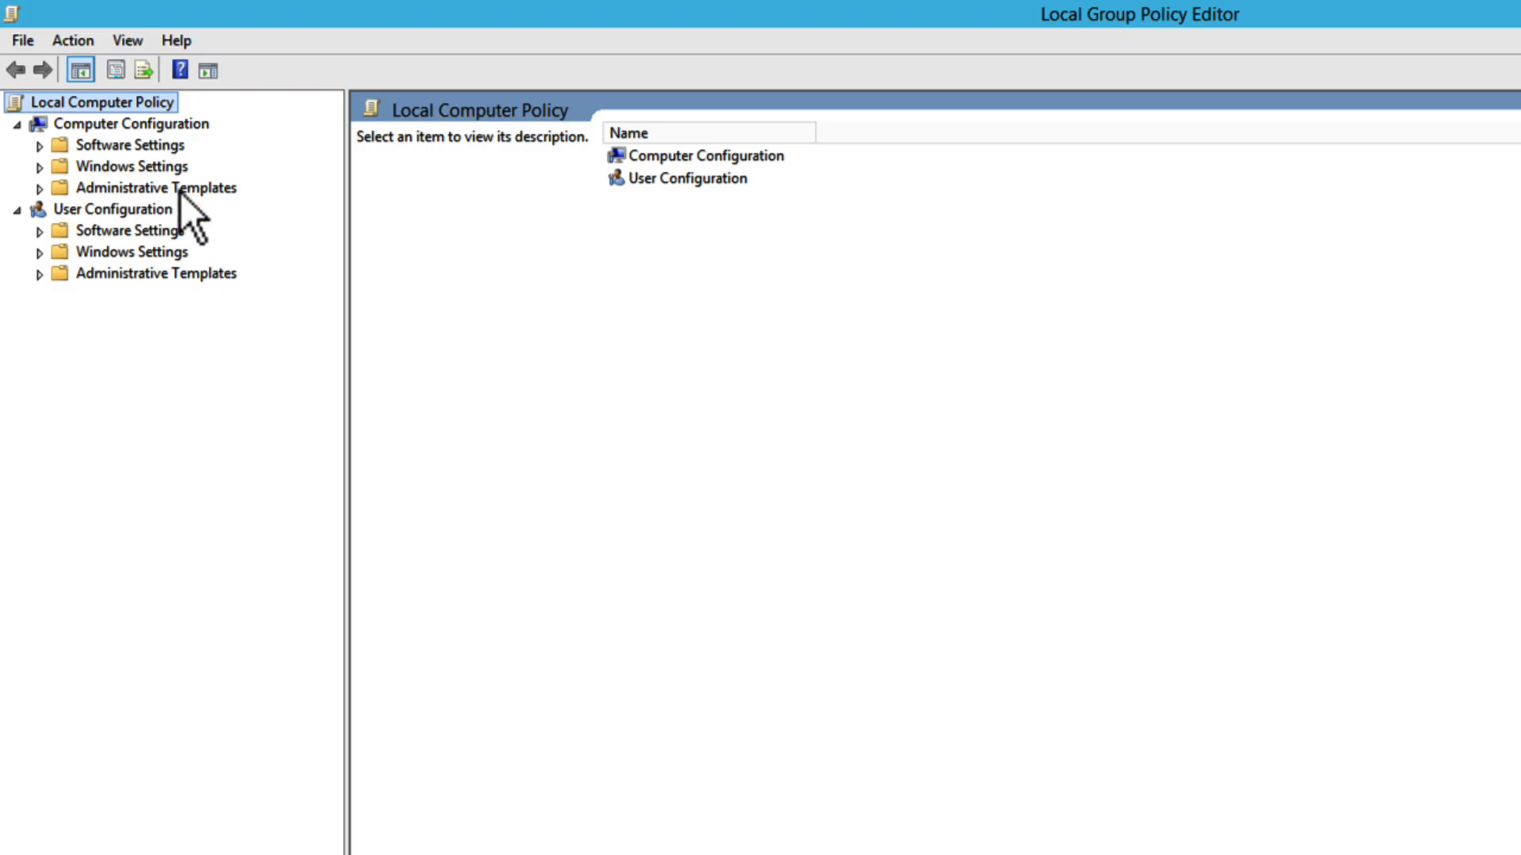
Step: Show the Connections policies of Remote Desktop Session Host, under Computer Configuration > Administrative Templates > Windows Components > Remote Desktop Services
{"action": "left_click", "coordinate": [40, 189]}
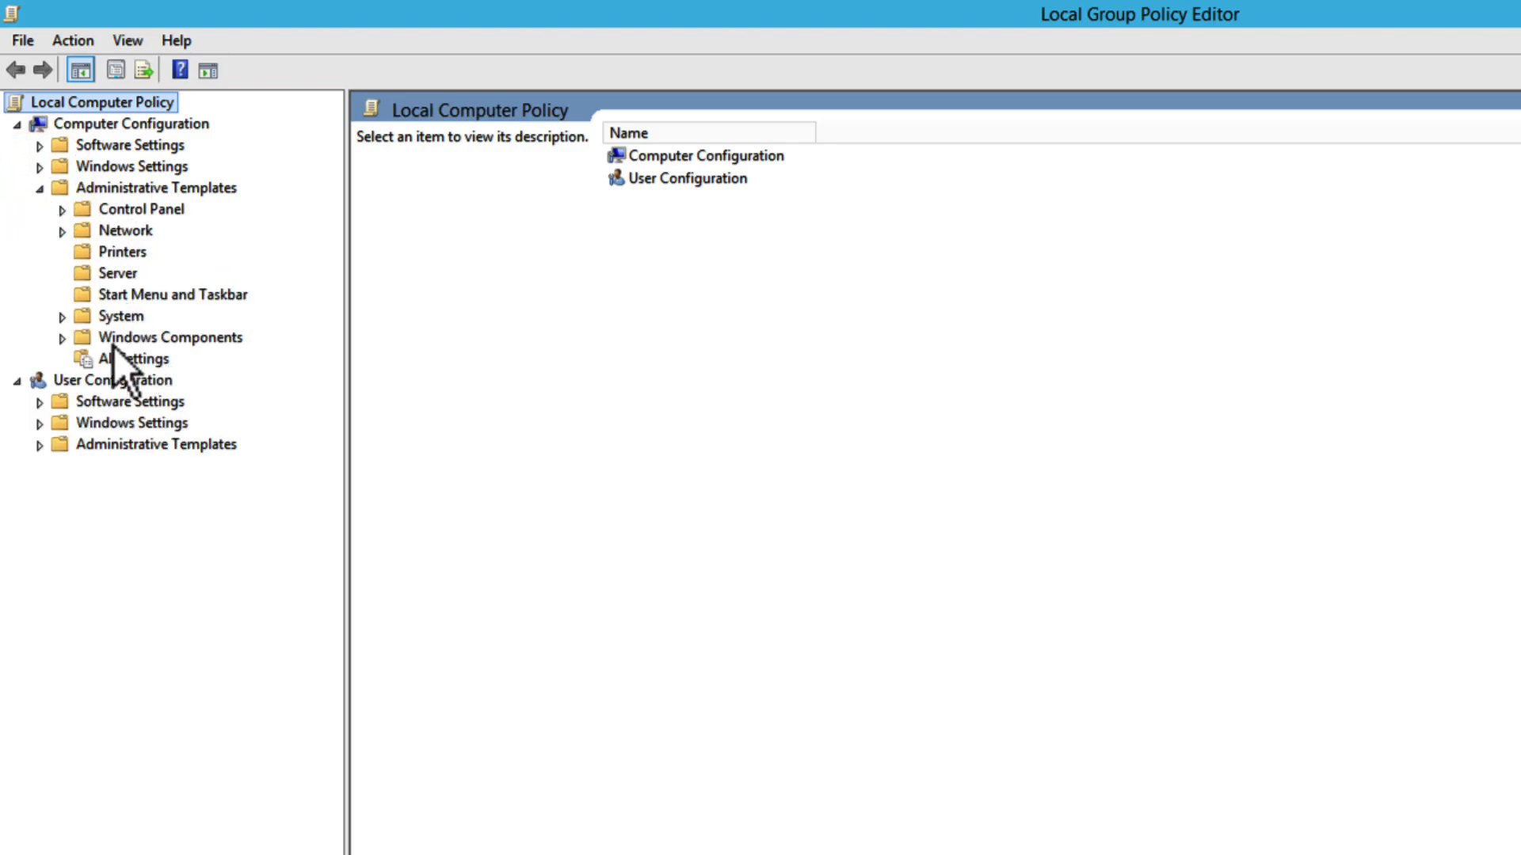
{"action": "left_click", "coordinate": [61, 339]}
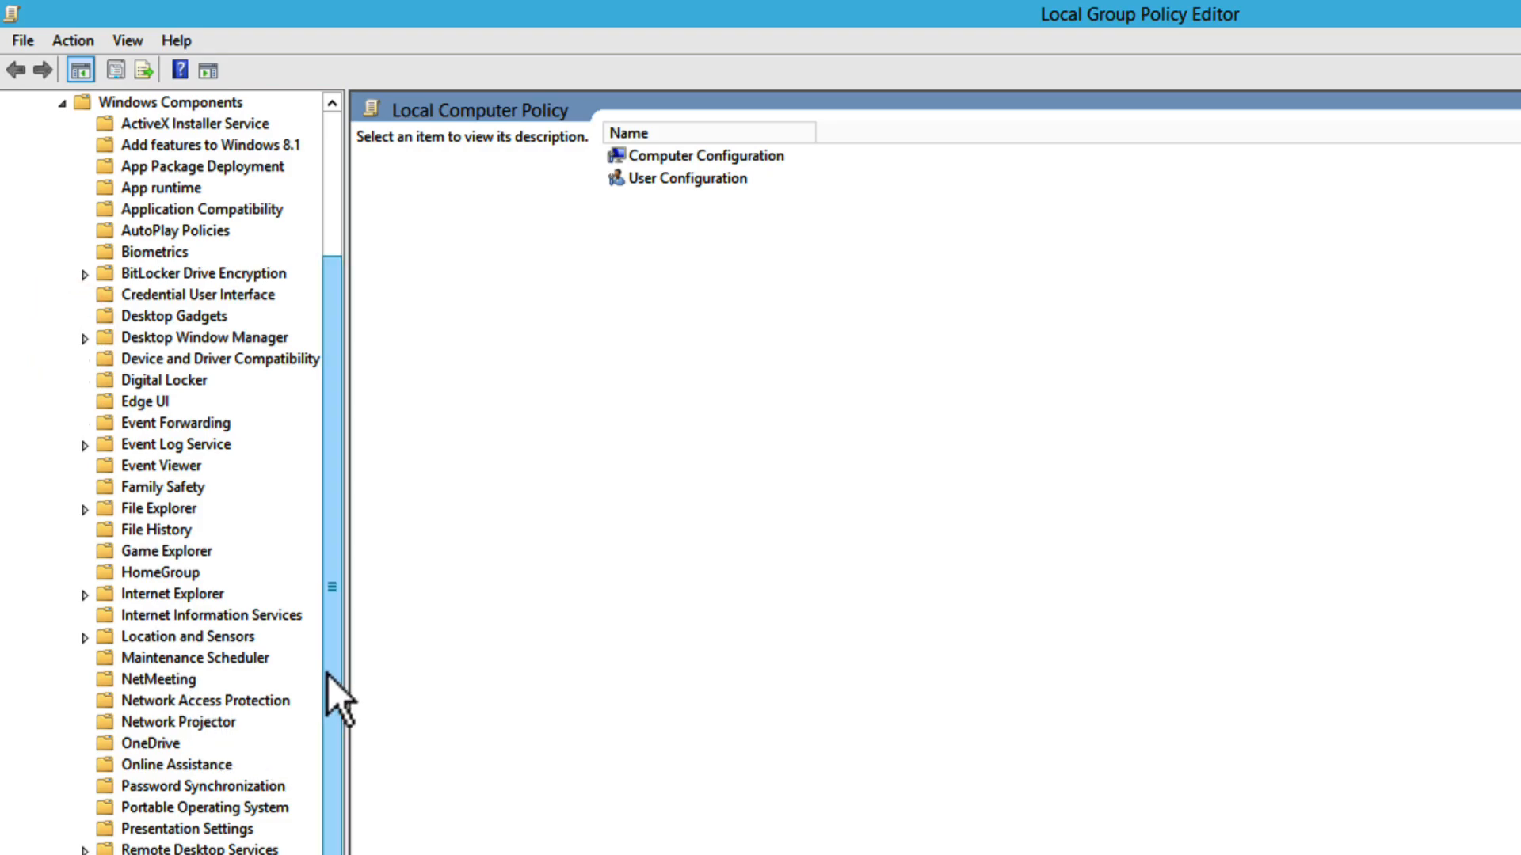
{"action": "mouse_move", "coordinate": [330, 671]}
{"action": "left_mouse_down"}
{"action": "mouse_move", "coordinate": [331, 836]}
{"action": "mouse_move", "coordinate": [330, 777]}
{"action": "left_mouse_up"}
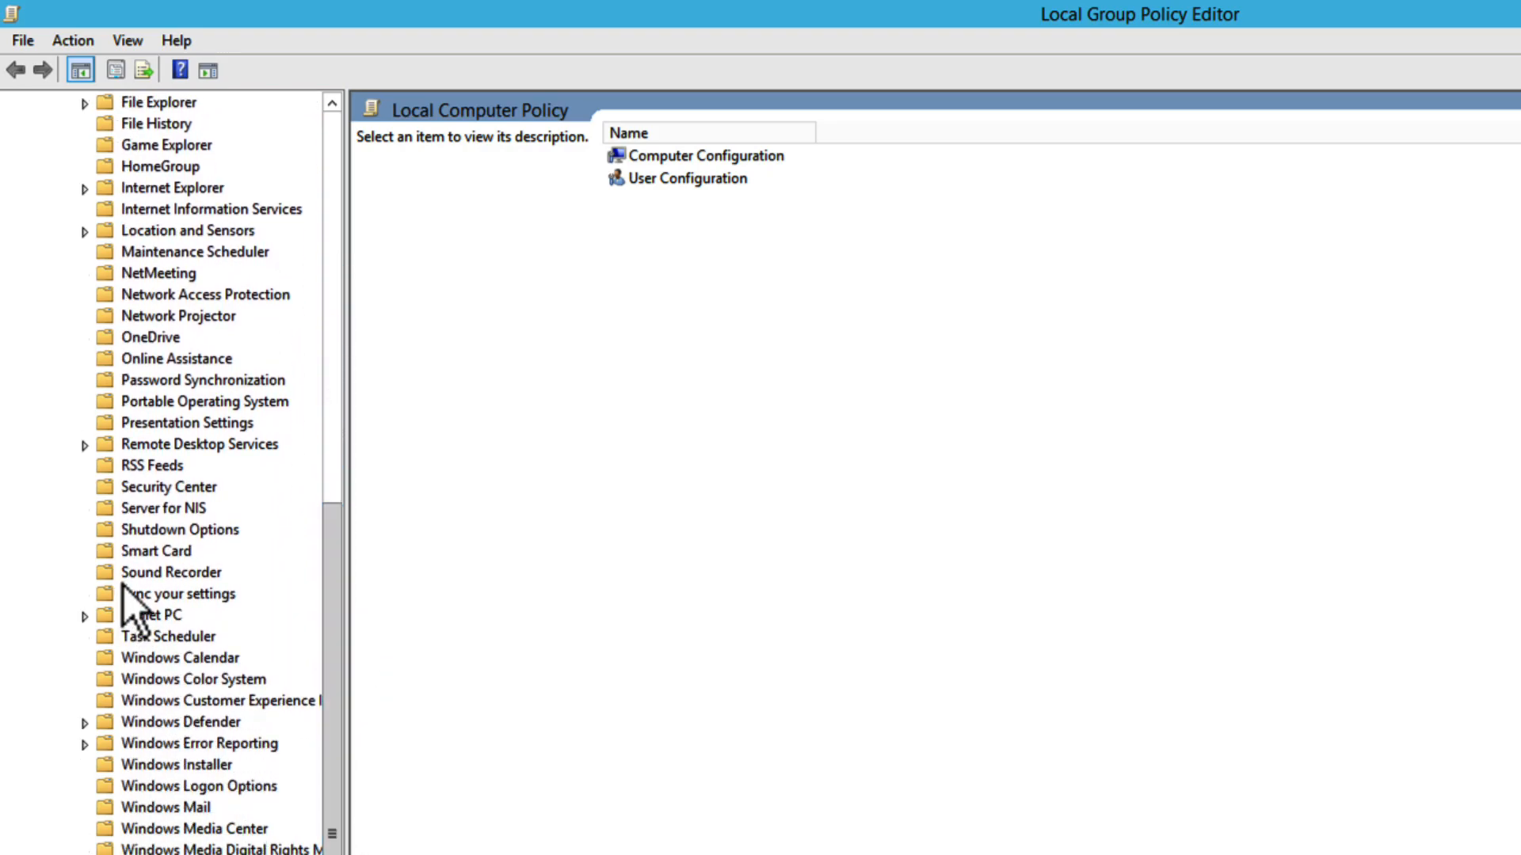
{"action": "left_click", "coordinate": [161, 445]}
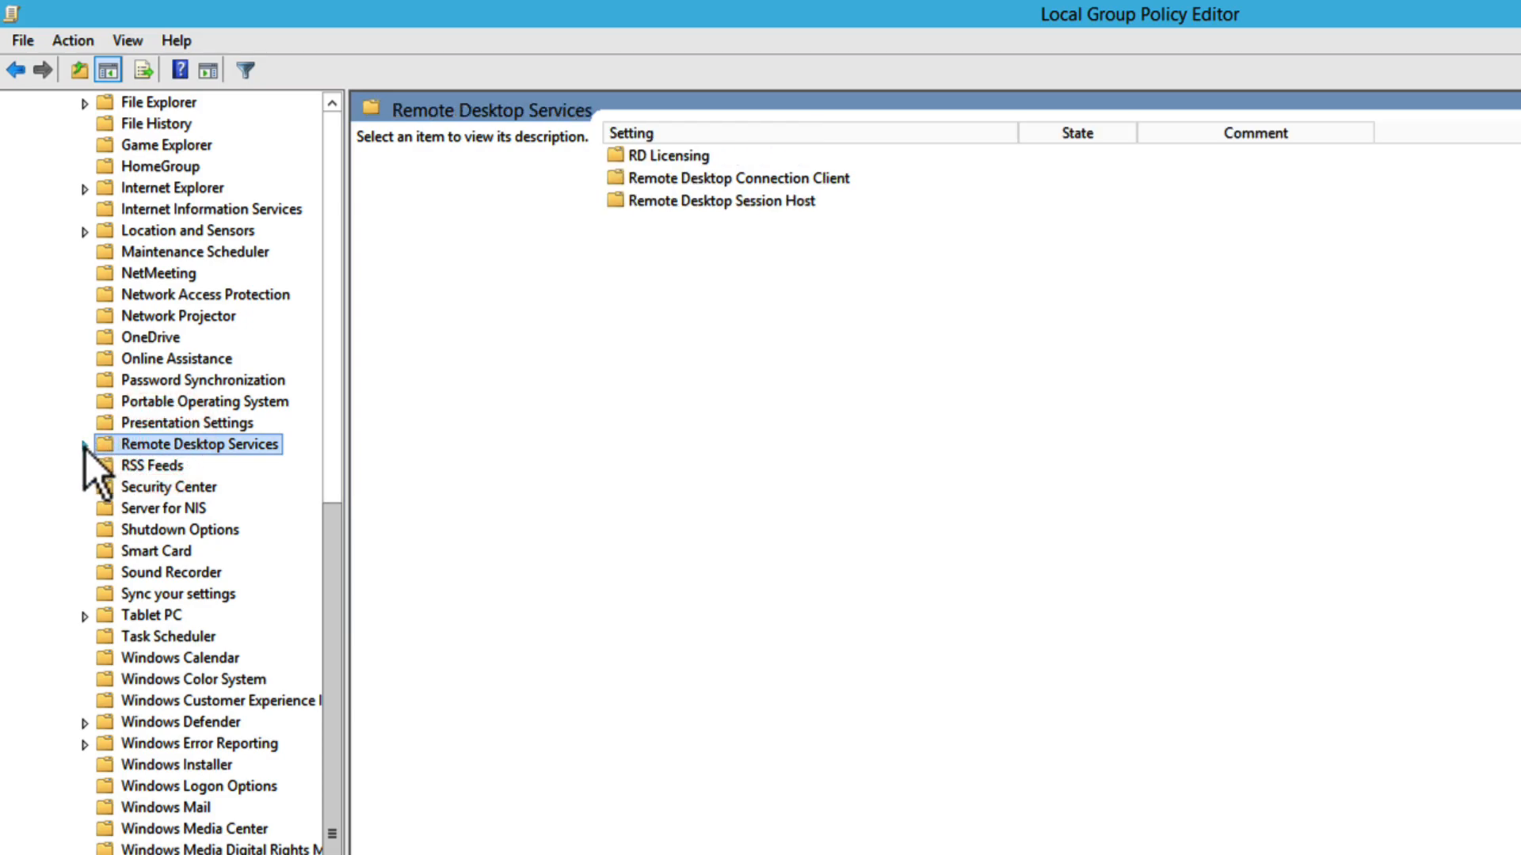
{"action": "left_click", "coordinate": [84, 445]}
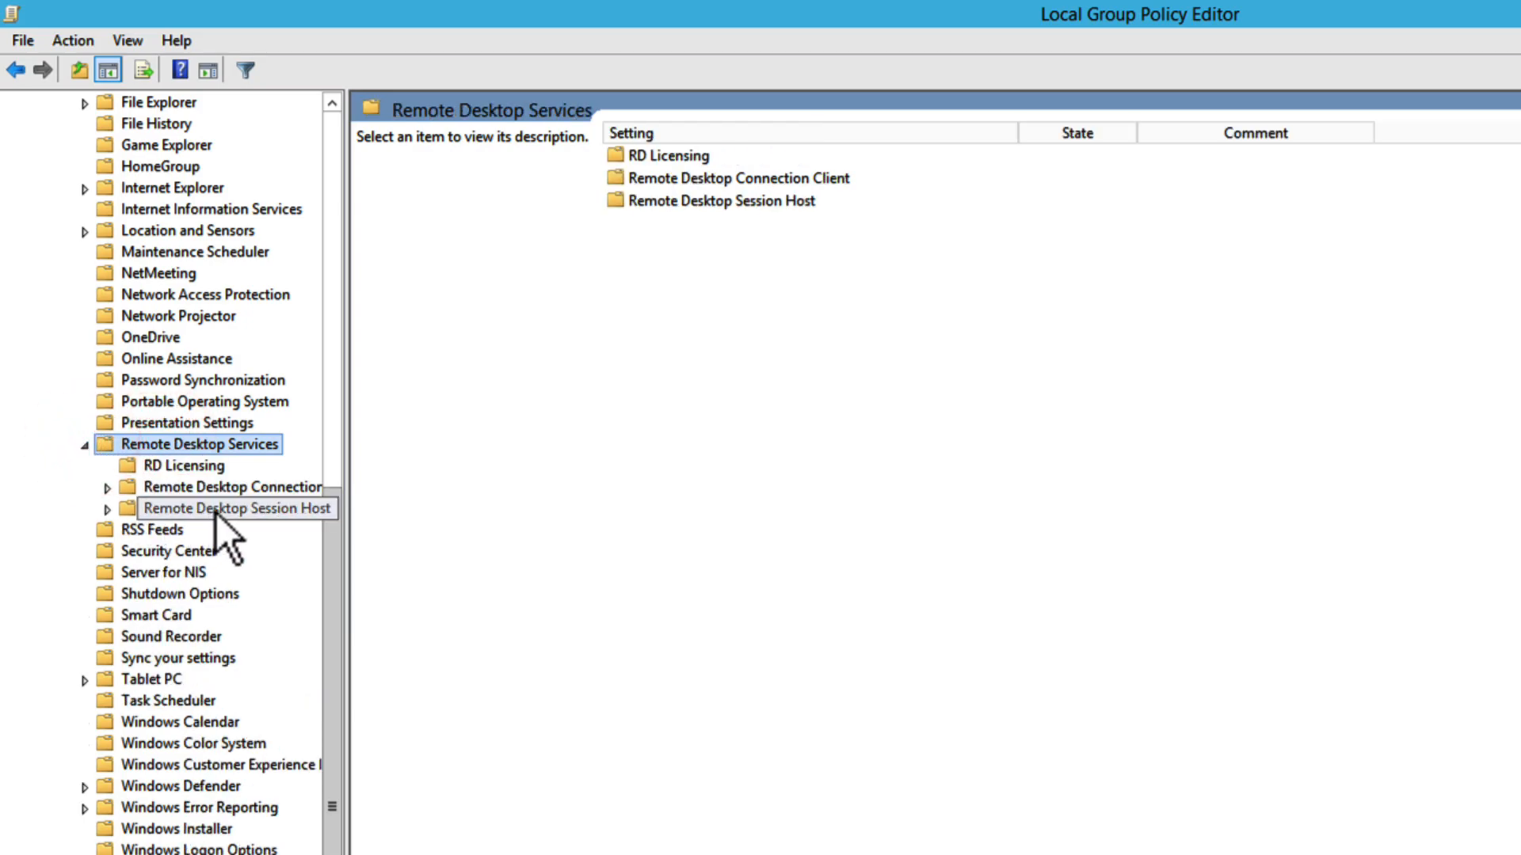
{"action": "left_click", "coordinate": [225, 510]}
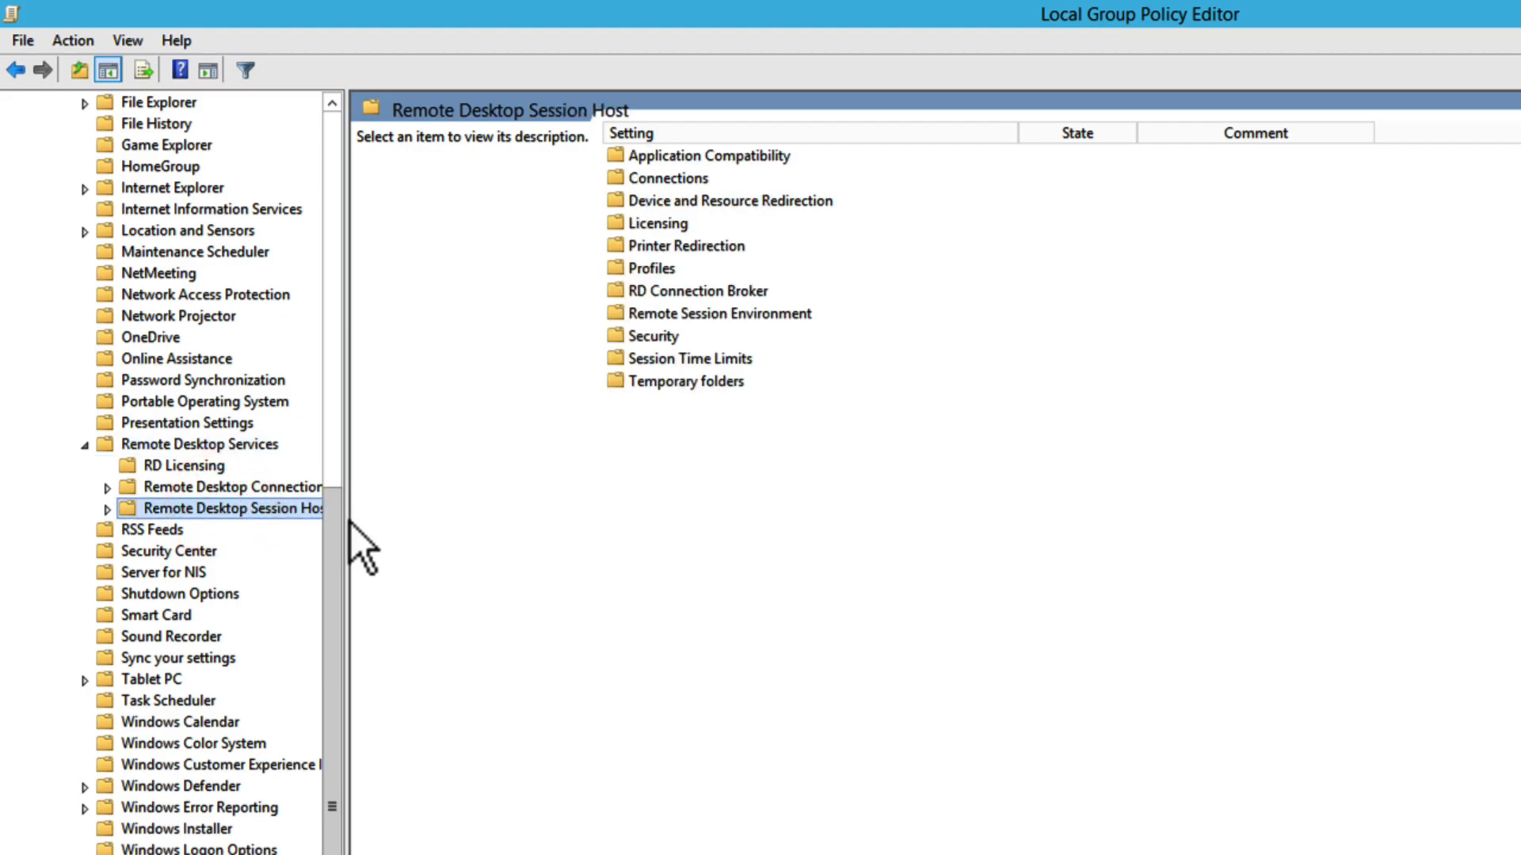
{"action": "left_click_drag", "start_coordinate": [349, 520], "coordinate": [460, 525]}
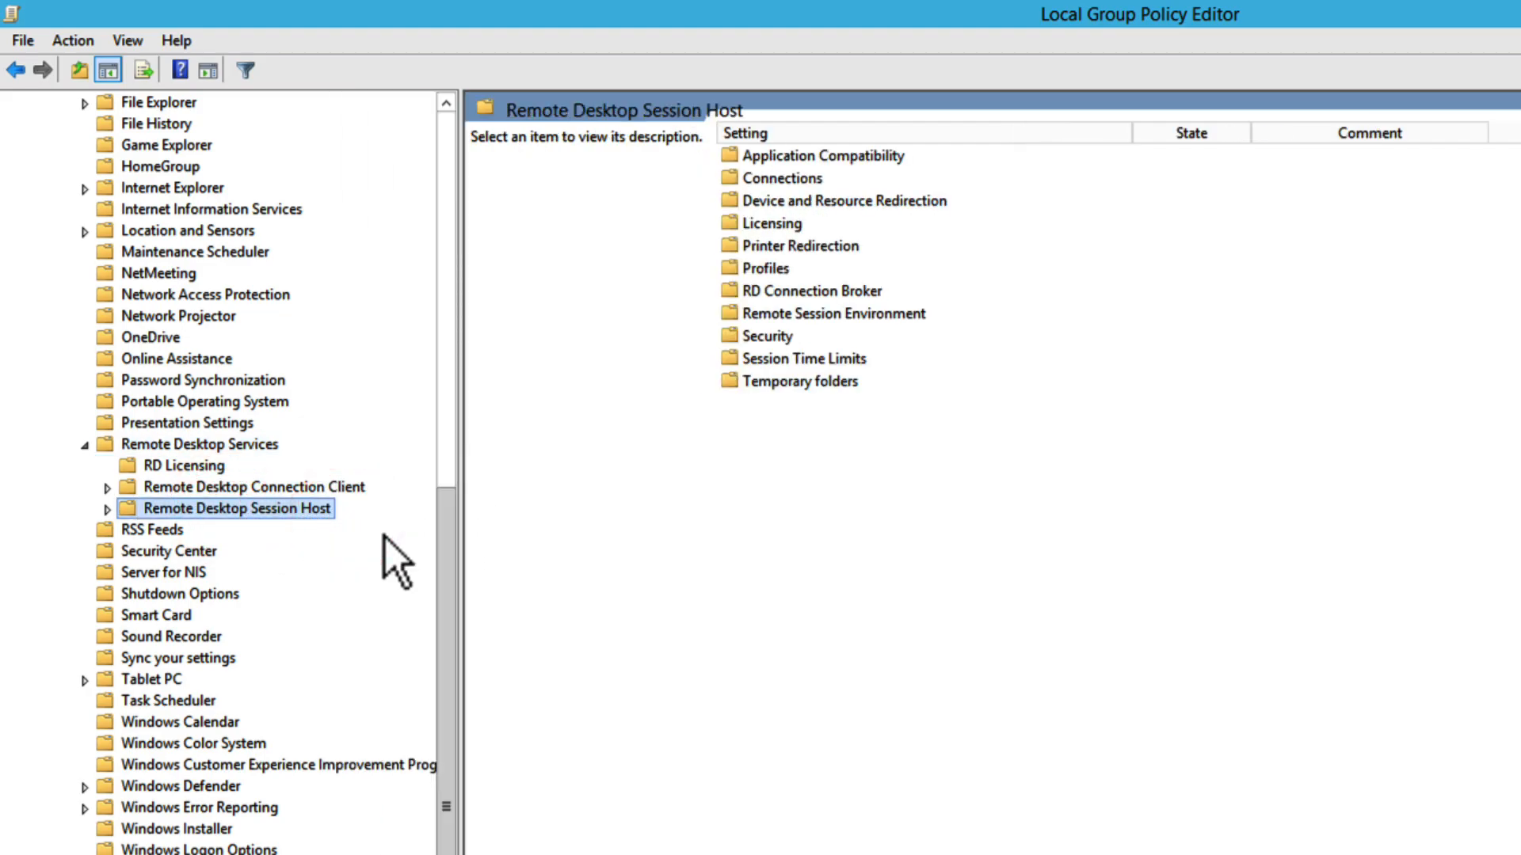
{"action": "left_click", "coordinate": [108, 510]}
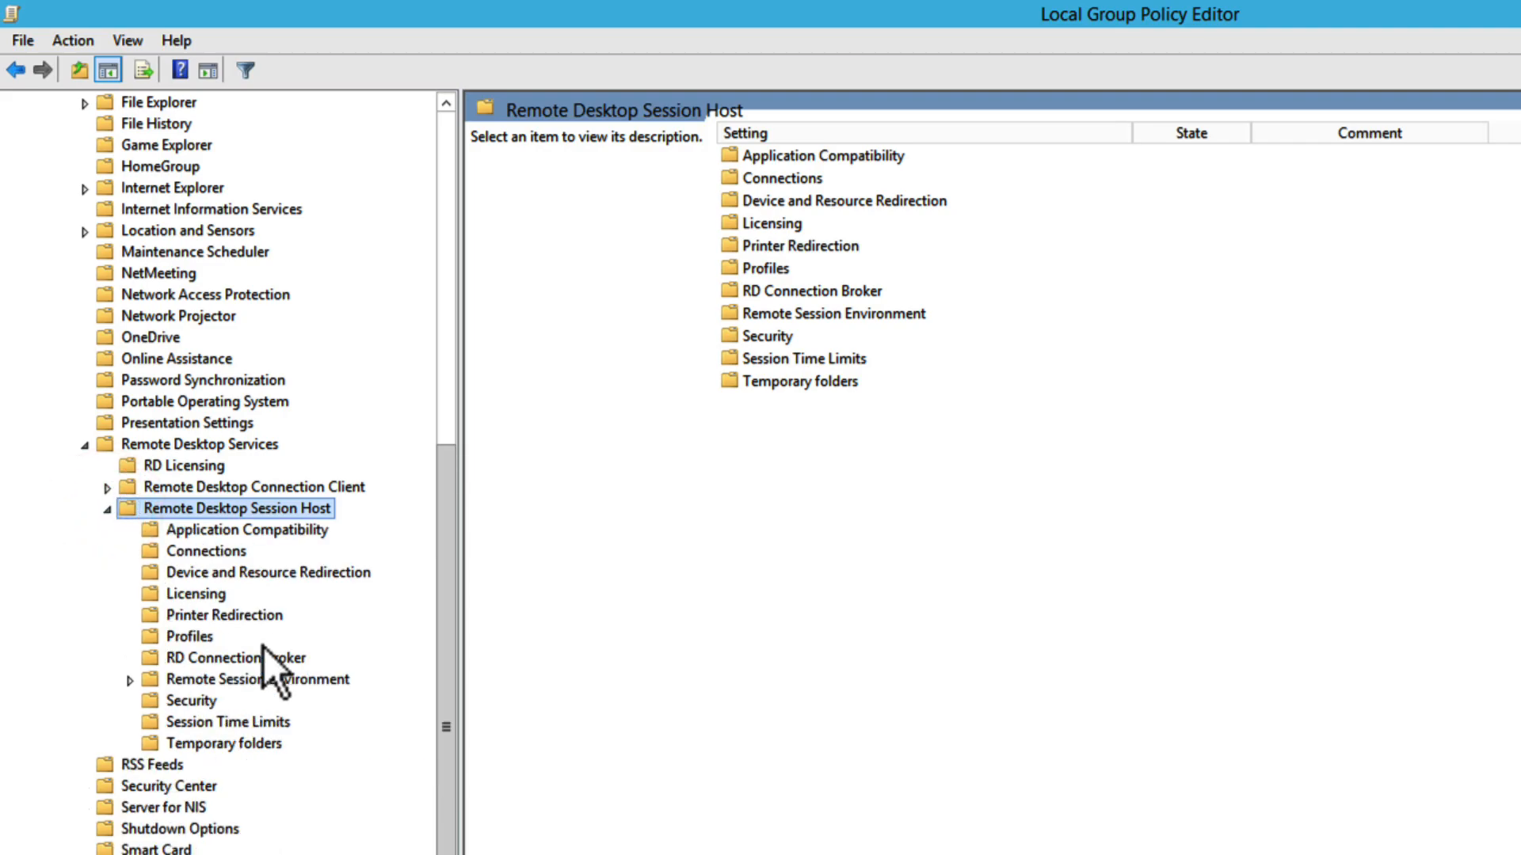
{"action": "left_click", "coordinate": [214, 558]}
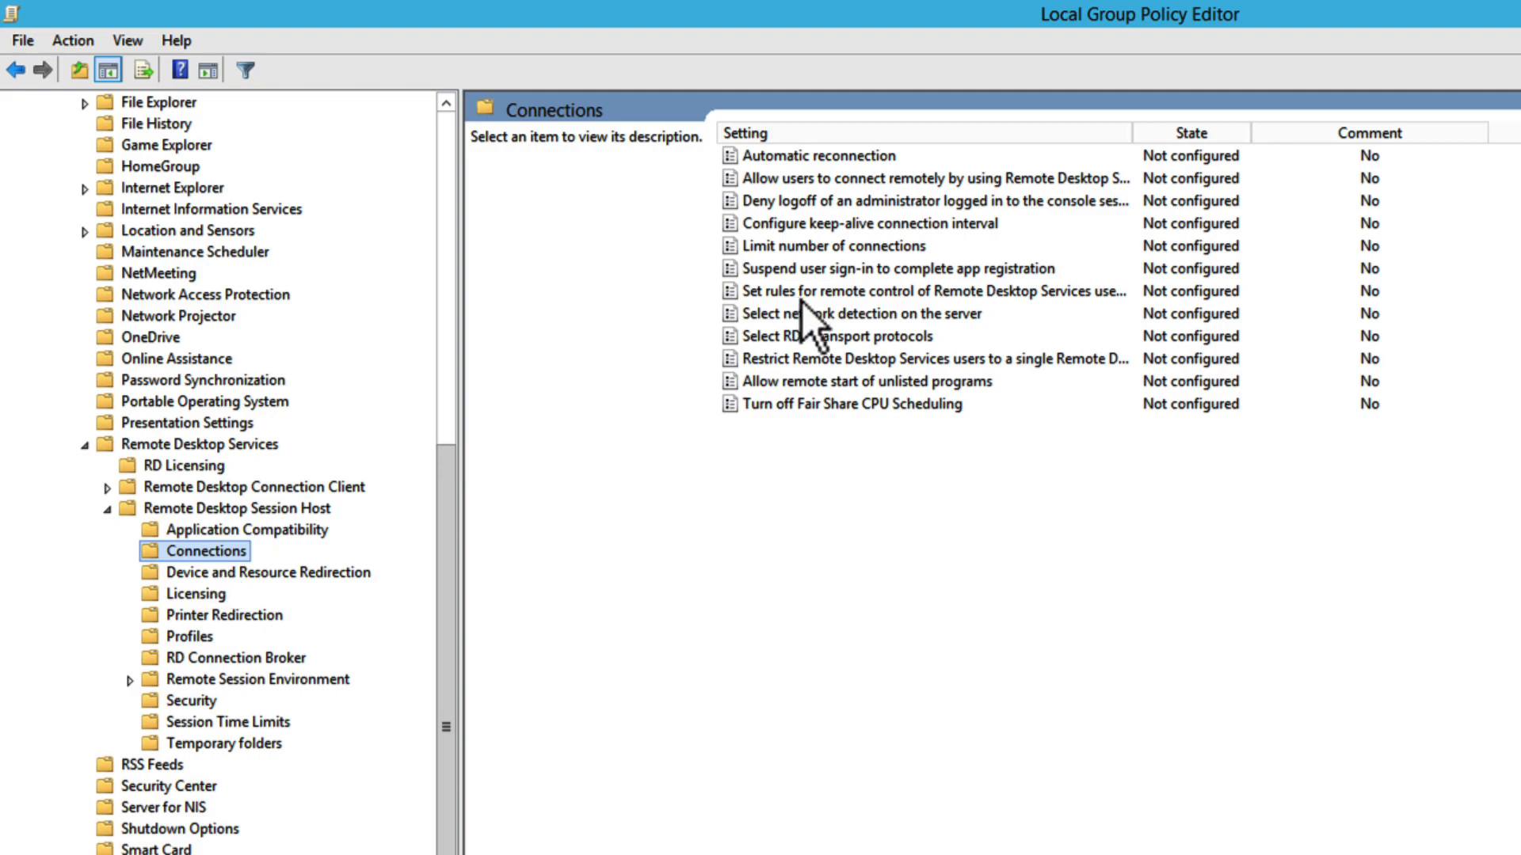
Step: Set the policy "Restrict Remote Desktop Services users to a single Remote Desktop Services session" to Disabled and apply it
{"action": "double_click", "coordinate": [811, 358]}
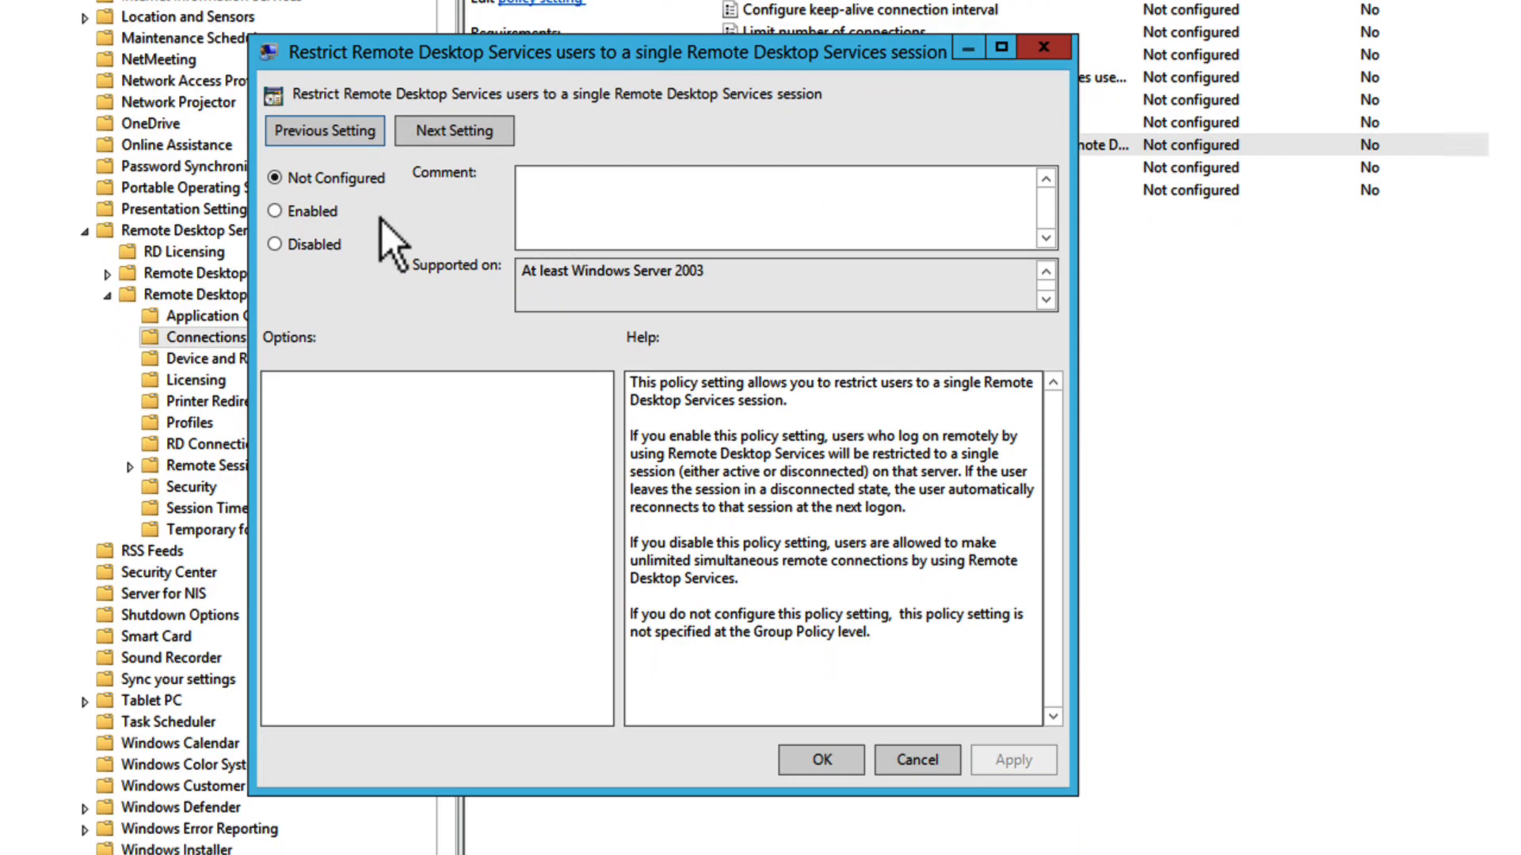
{"action": "left_click", "coordinate": [309, 244]}
{"action": "left_click", "coordinate": [1021, 761]}
{"action": "left_click", "coordinate": [842, 763]}
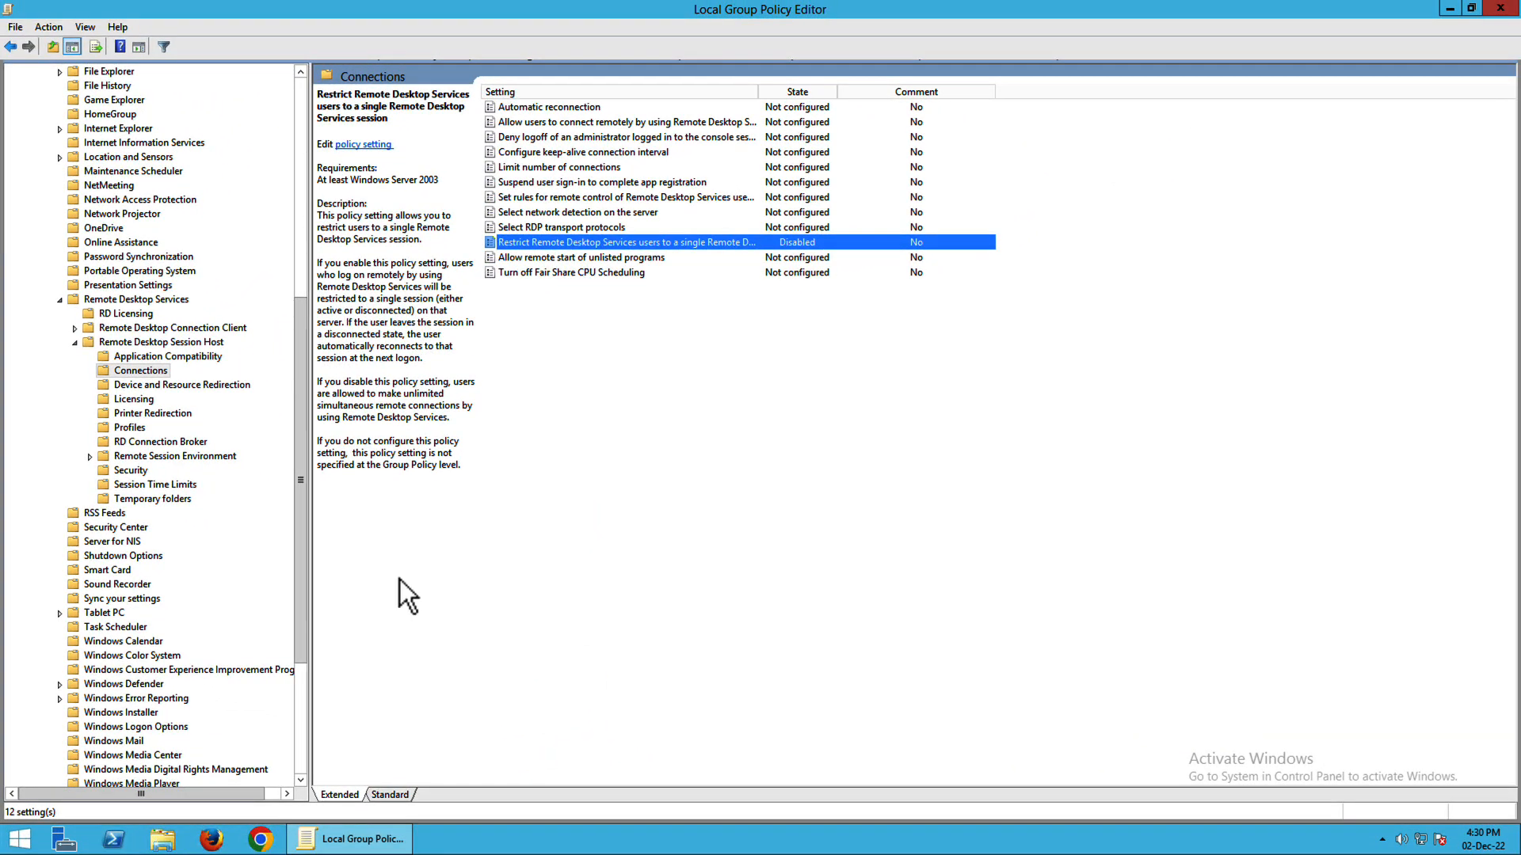
Step: Open Control Panel and go to the account management page for changing user account types
{"action": "left_click", "coordinate": [19, 837]}
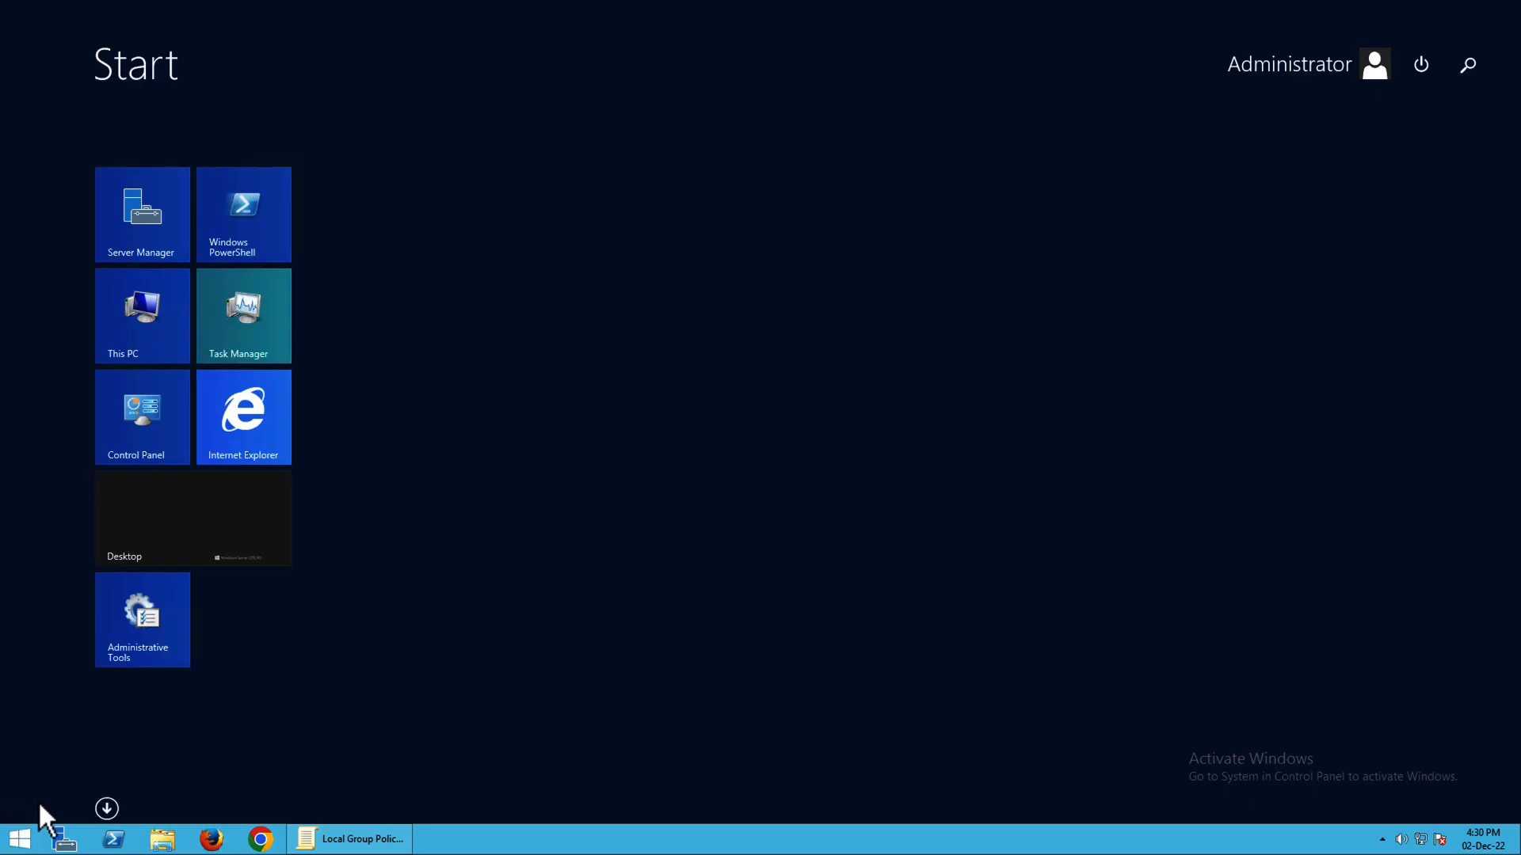
{"action": "left_click", "coordinate": [138, 413]}
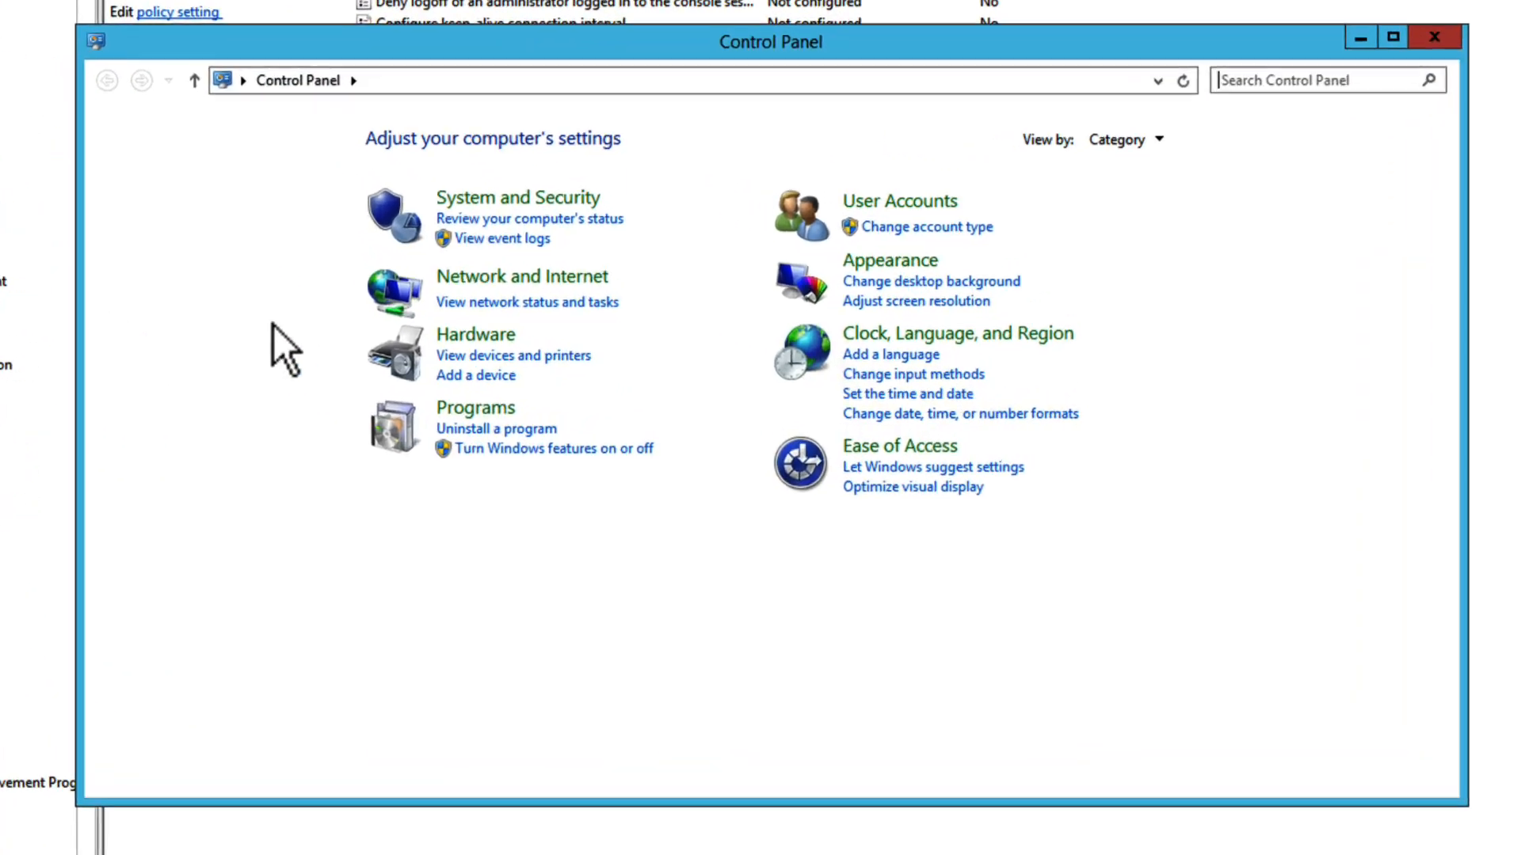
{"action": "left_click", "coordinate": [911, 202]}
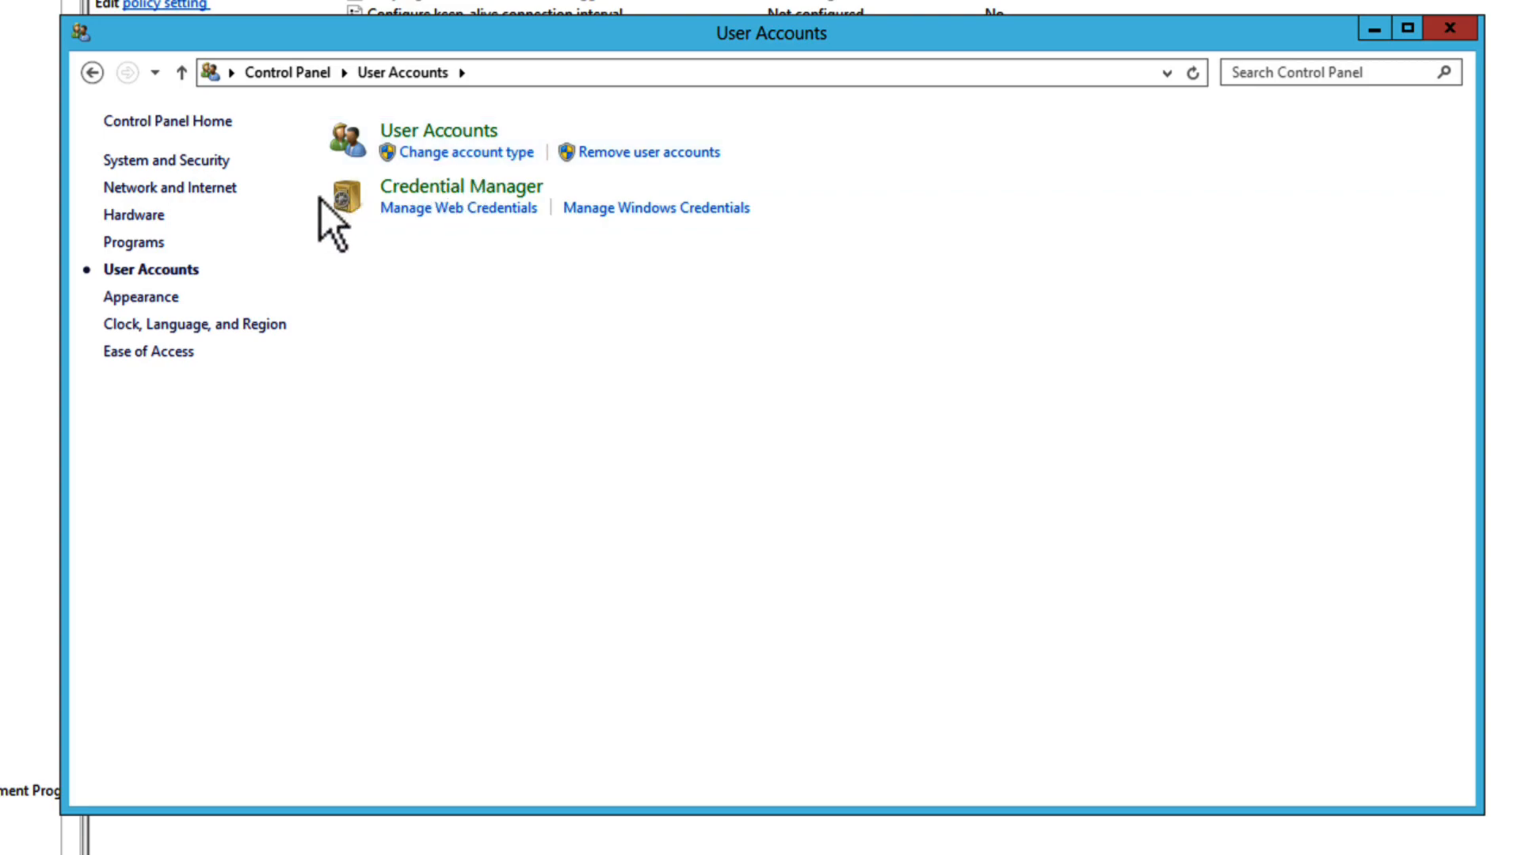
{"action": "left_click", "coordinate": [463, 150]}
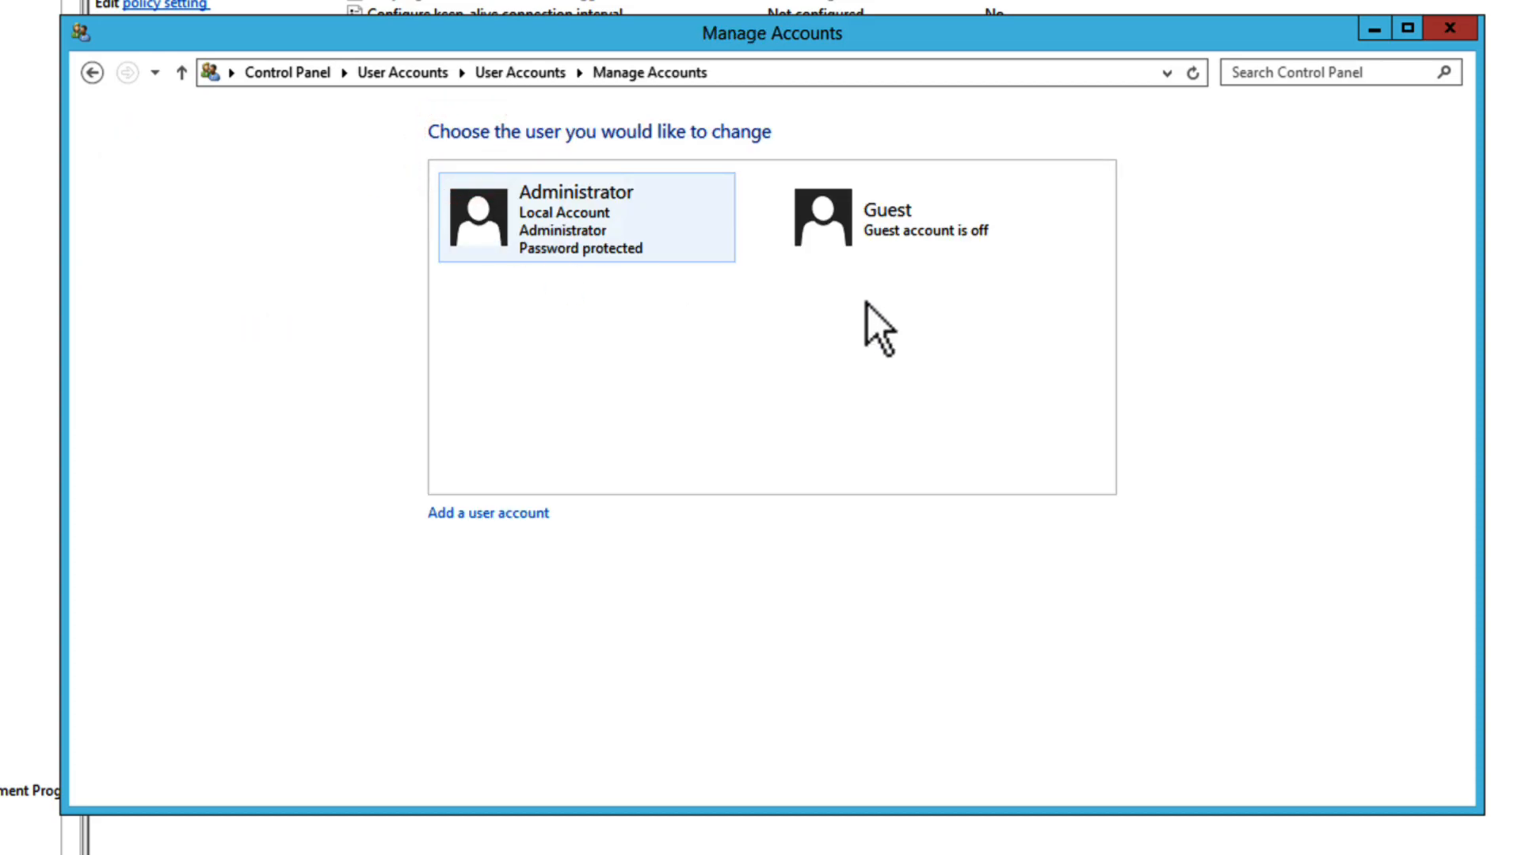
Step: Add a user account named ehostpk, enter and repeat its password, and set the password hint to ehostpk
{"action": "left_click", "coordinate": [491, 514]}
{"action": "type", "text": "ehostpk"}
{"action": "key", "text": "Tab"}
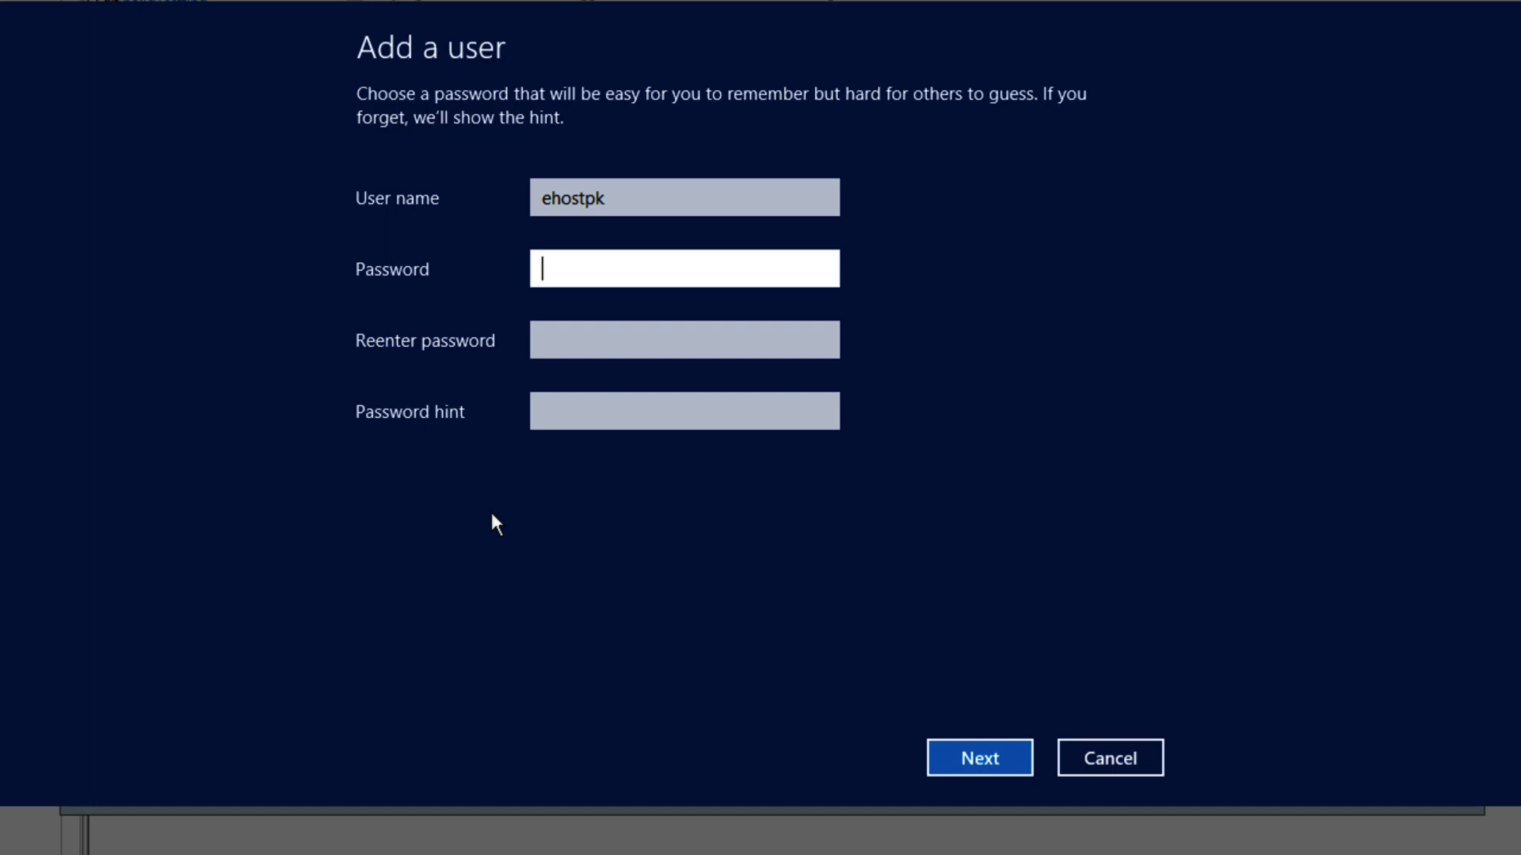
{"action": "type", "text": "*********"}
{"action": "key", "text": "Tab"}
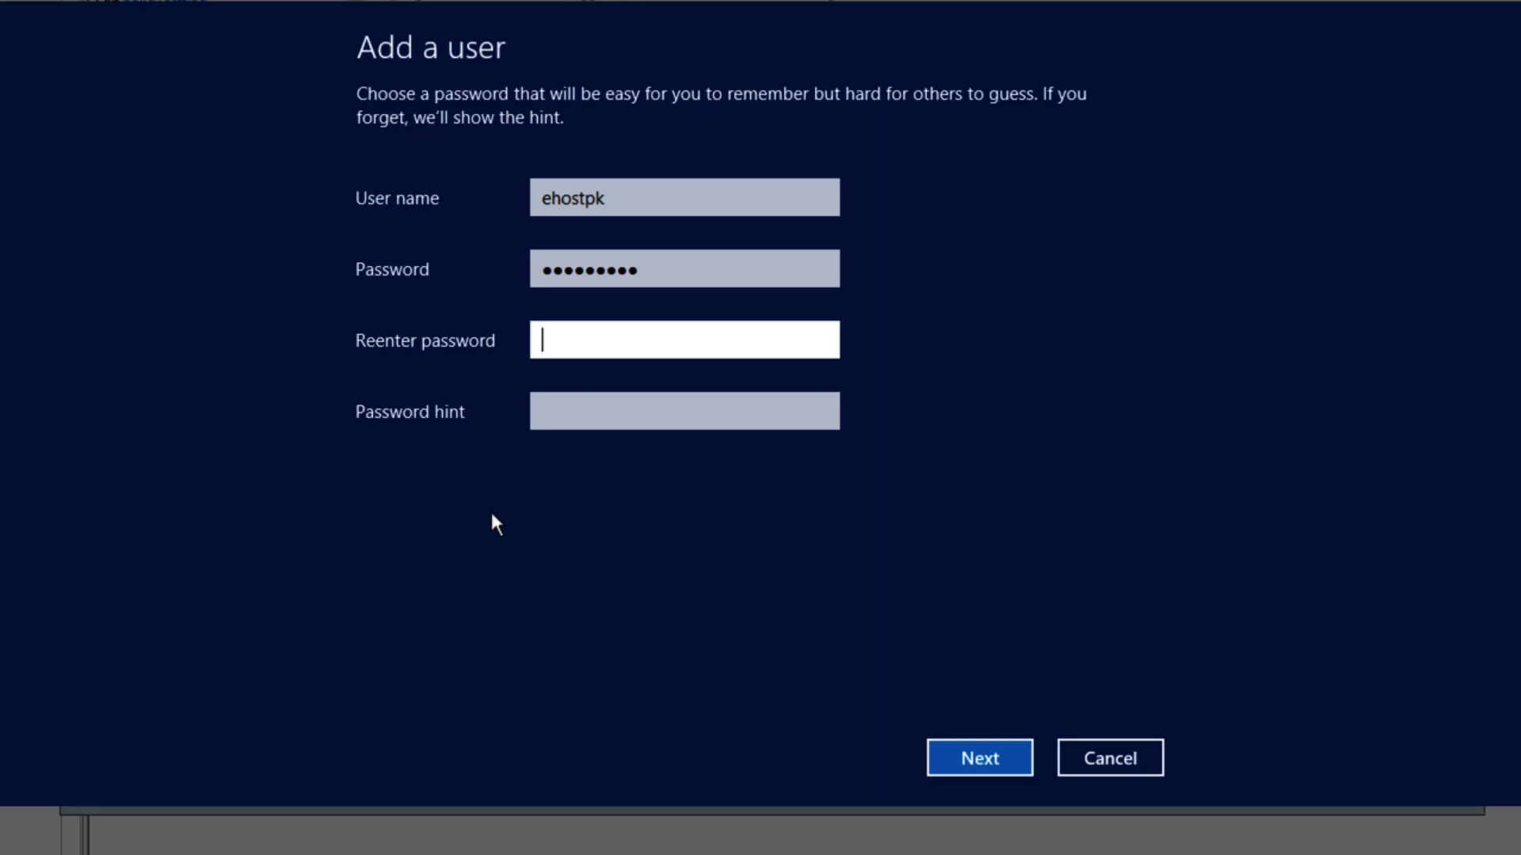
{"action": "type", "text": "**********"}
{"action": "key", "text": "Tab"}
{"action": "type", "text": "ehostpk"}
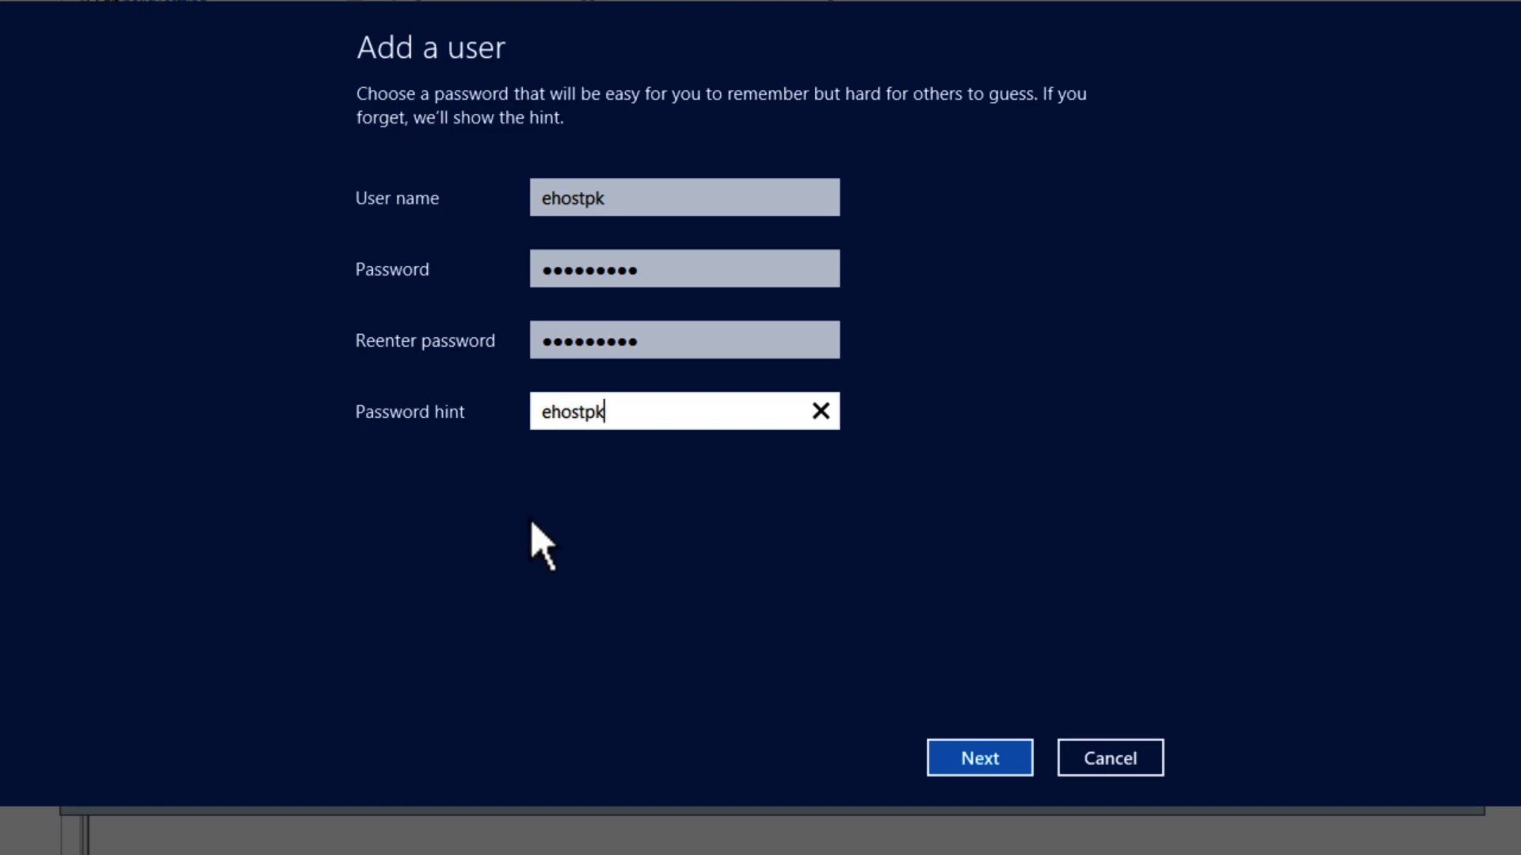
{"action": "left_click", "coordinate": [986, 759]}
{"action": "left_click", "coordinate": [1104, 764]}
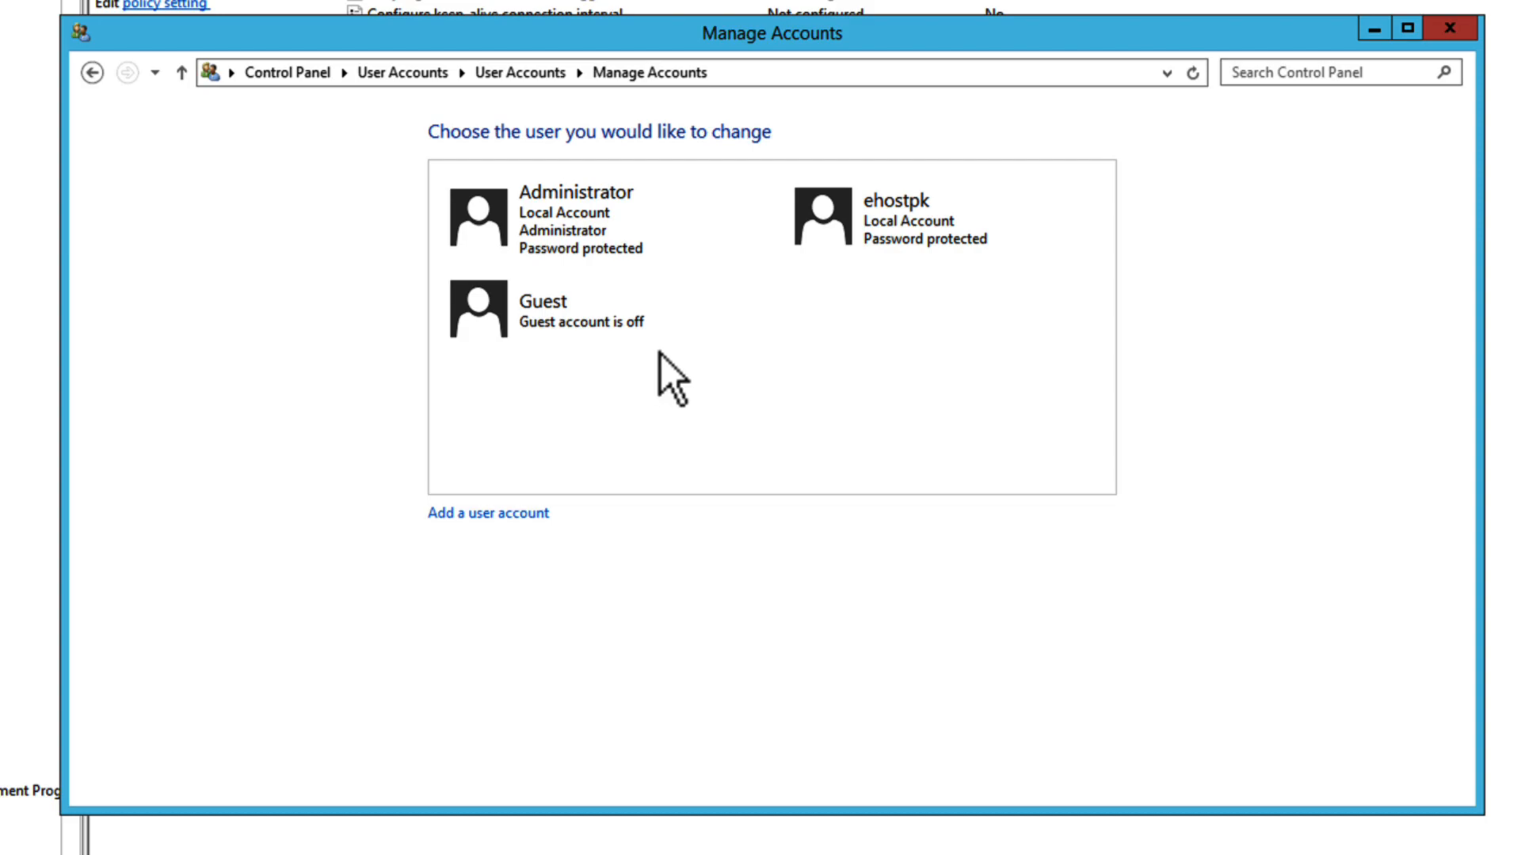
Step: Change the account type of the ehostpk user to Administrator
{"action": "left_click", "coordinate": [918, 222]}
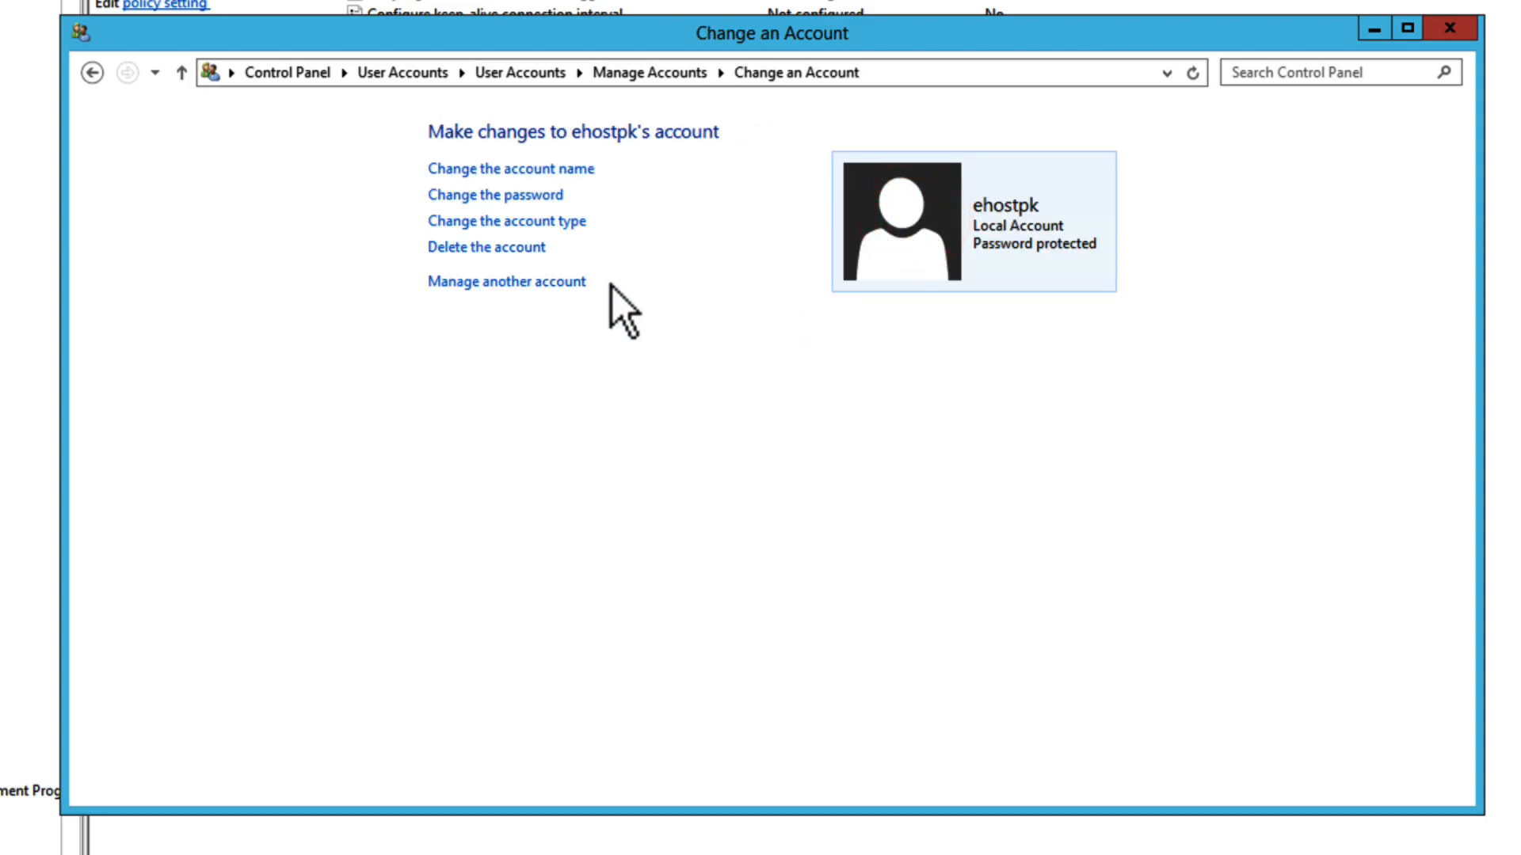
{"action": "left_click", "coordinate": [565, 222]}
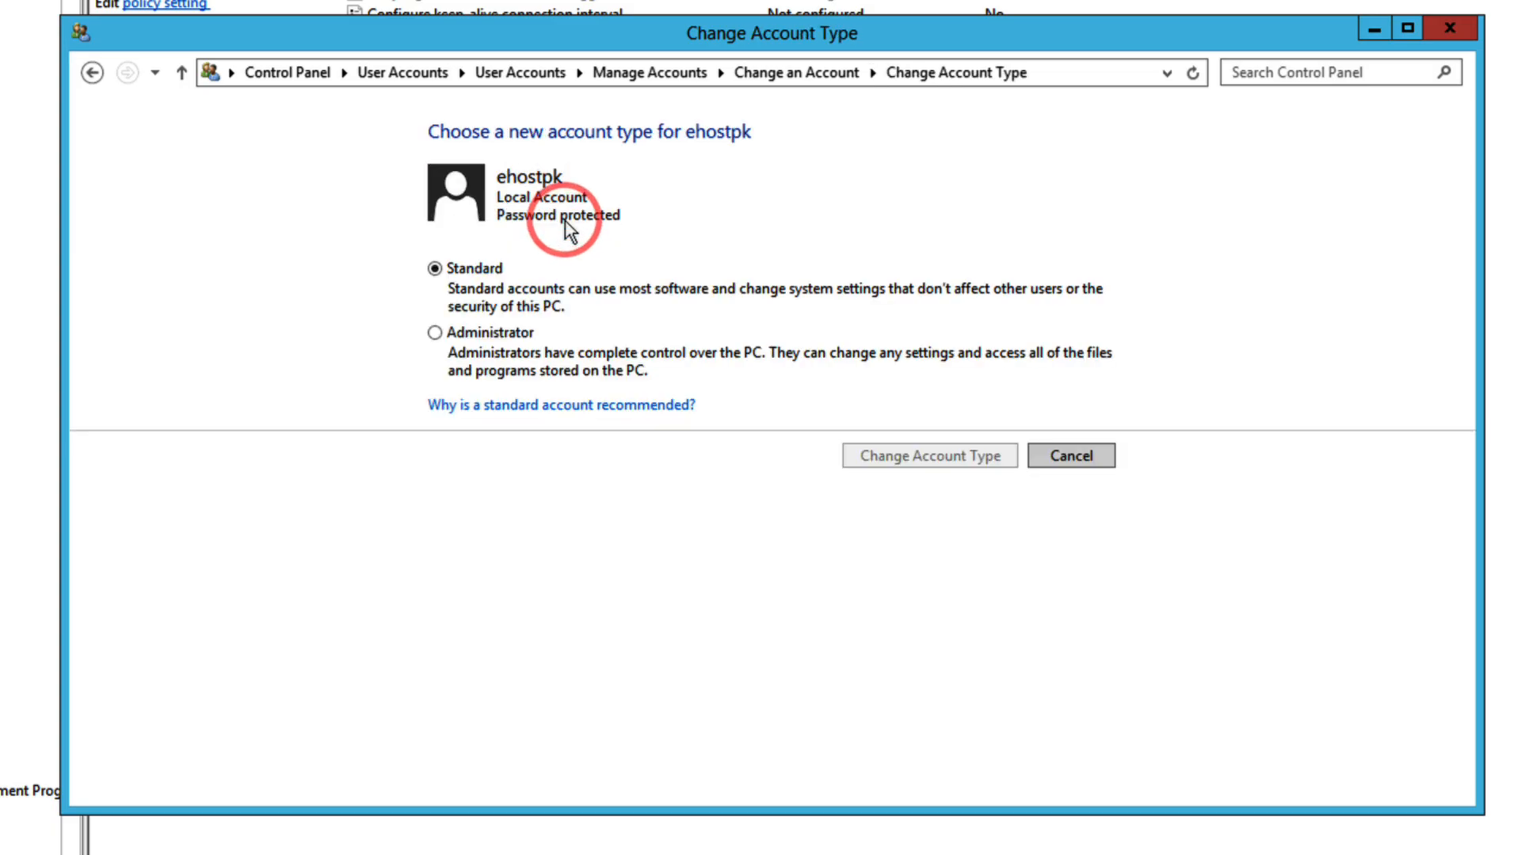
{"action": "left_click", "coordinate": [487, 333]}
{"action": "left_click", "coordinate": [957, 458]}
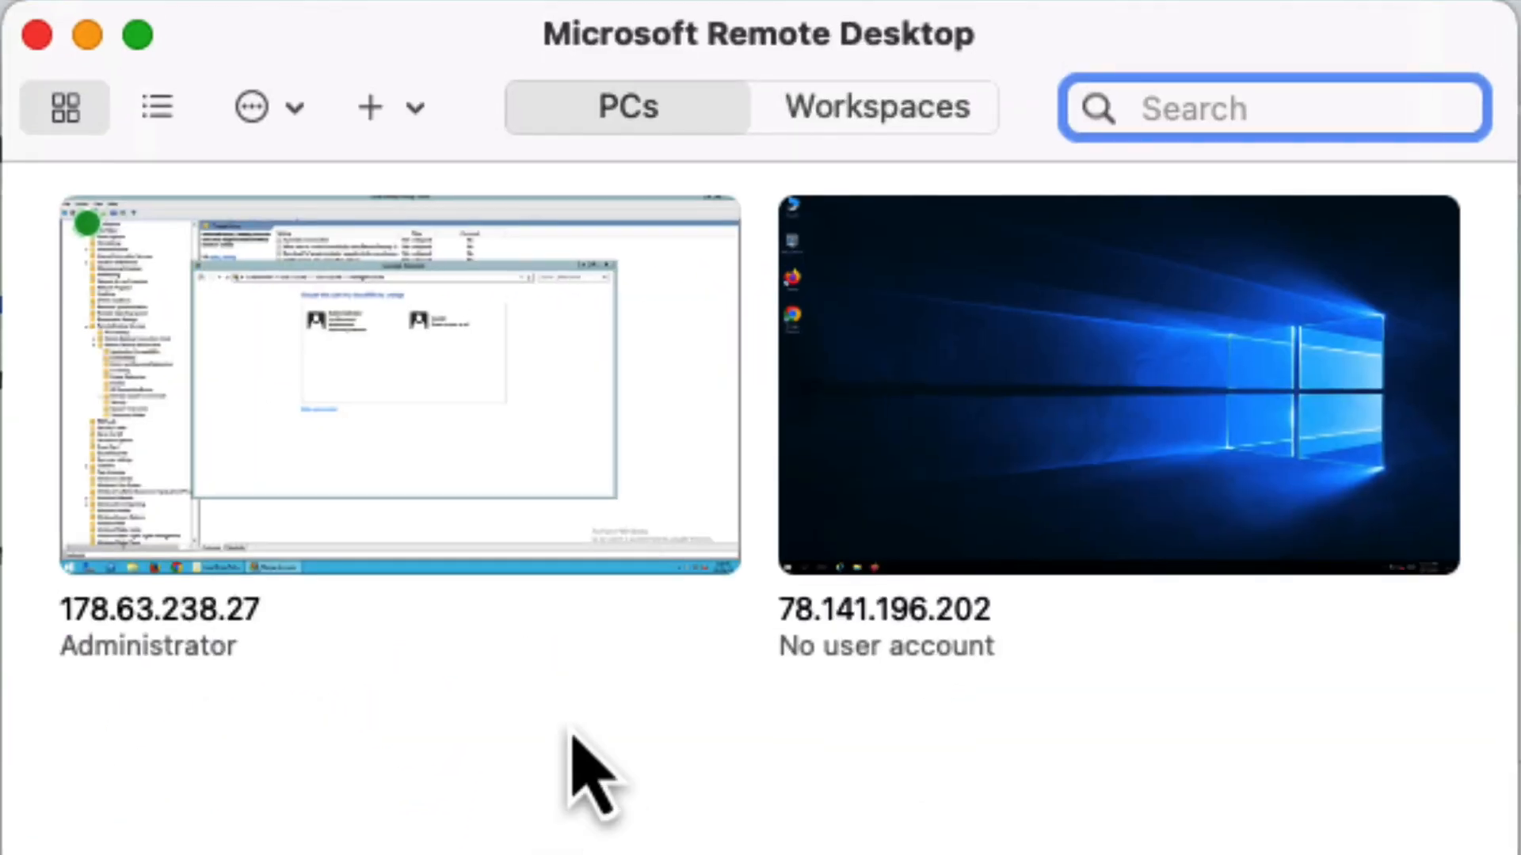
Step: In Microsoft Remote Desktop, duplicate the saved PC that uses the Administrator account and open the copy for editing
{"action": "right_click", "coordinate": [497, 307]}
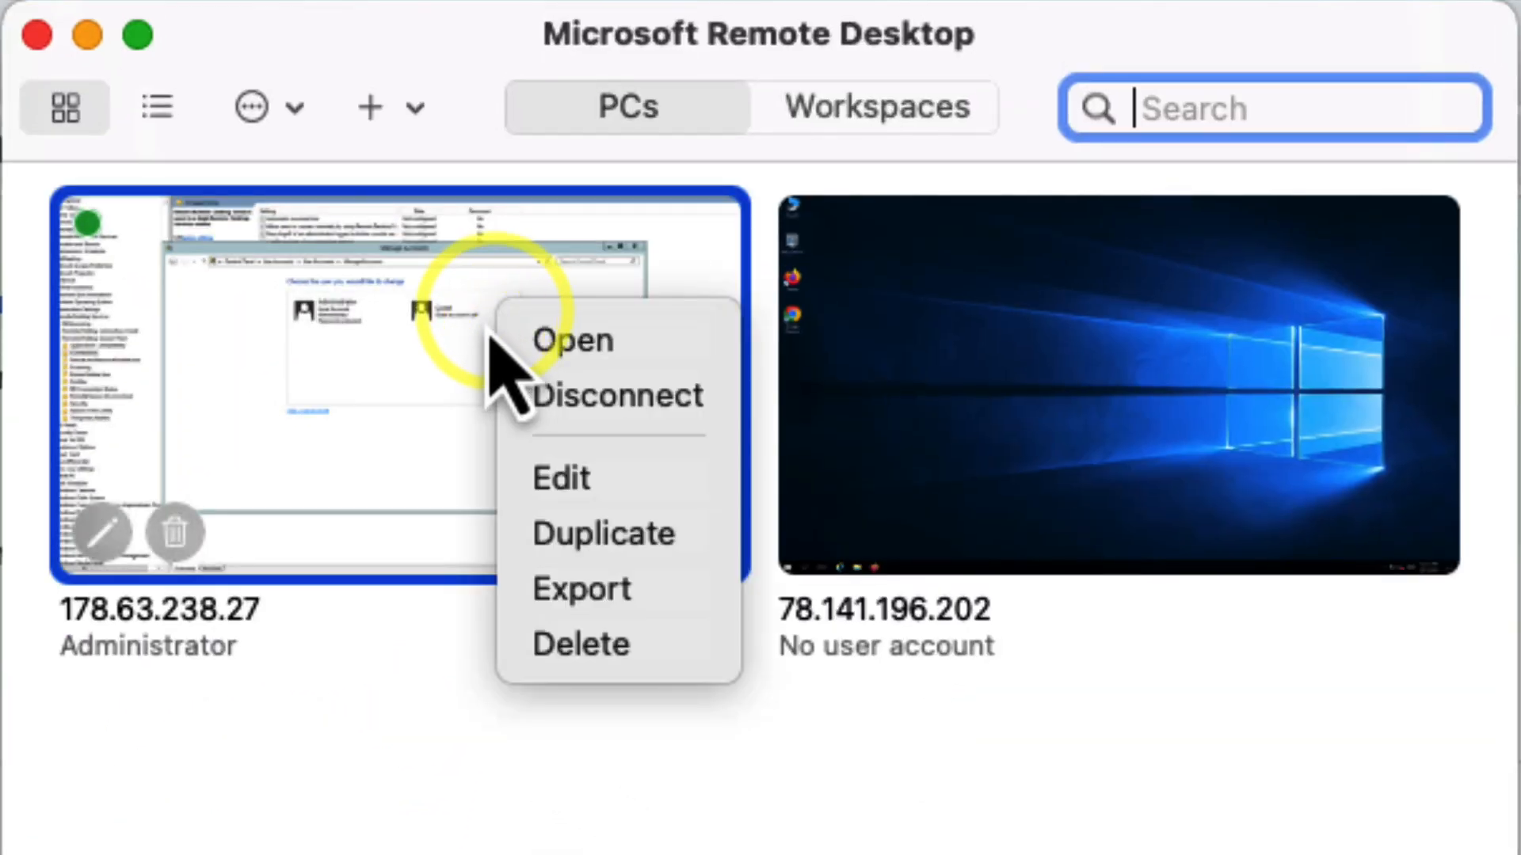
{"action": "left_click", "coordinate": [615, 533]}
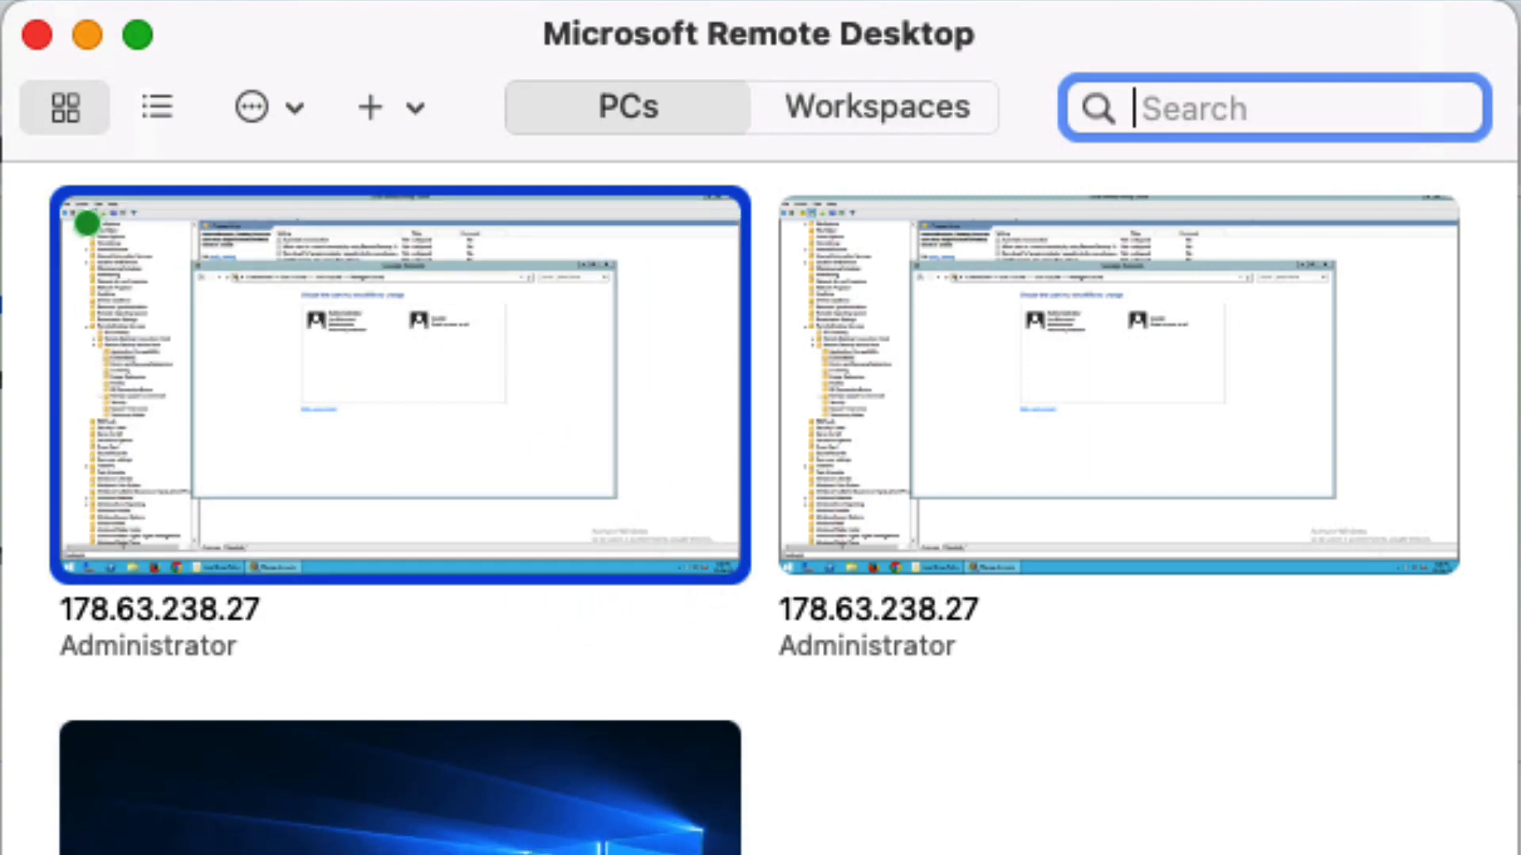
{"action": "right_click", "coordinate": [1263, 373]}
{"action": "left_click", "coordinate": [1327, 485]}
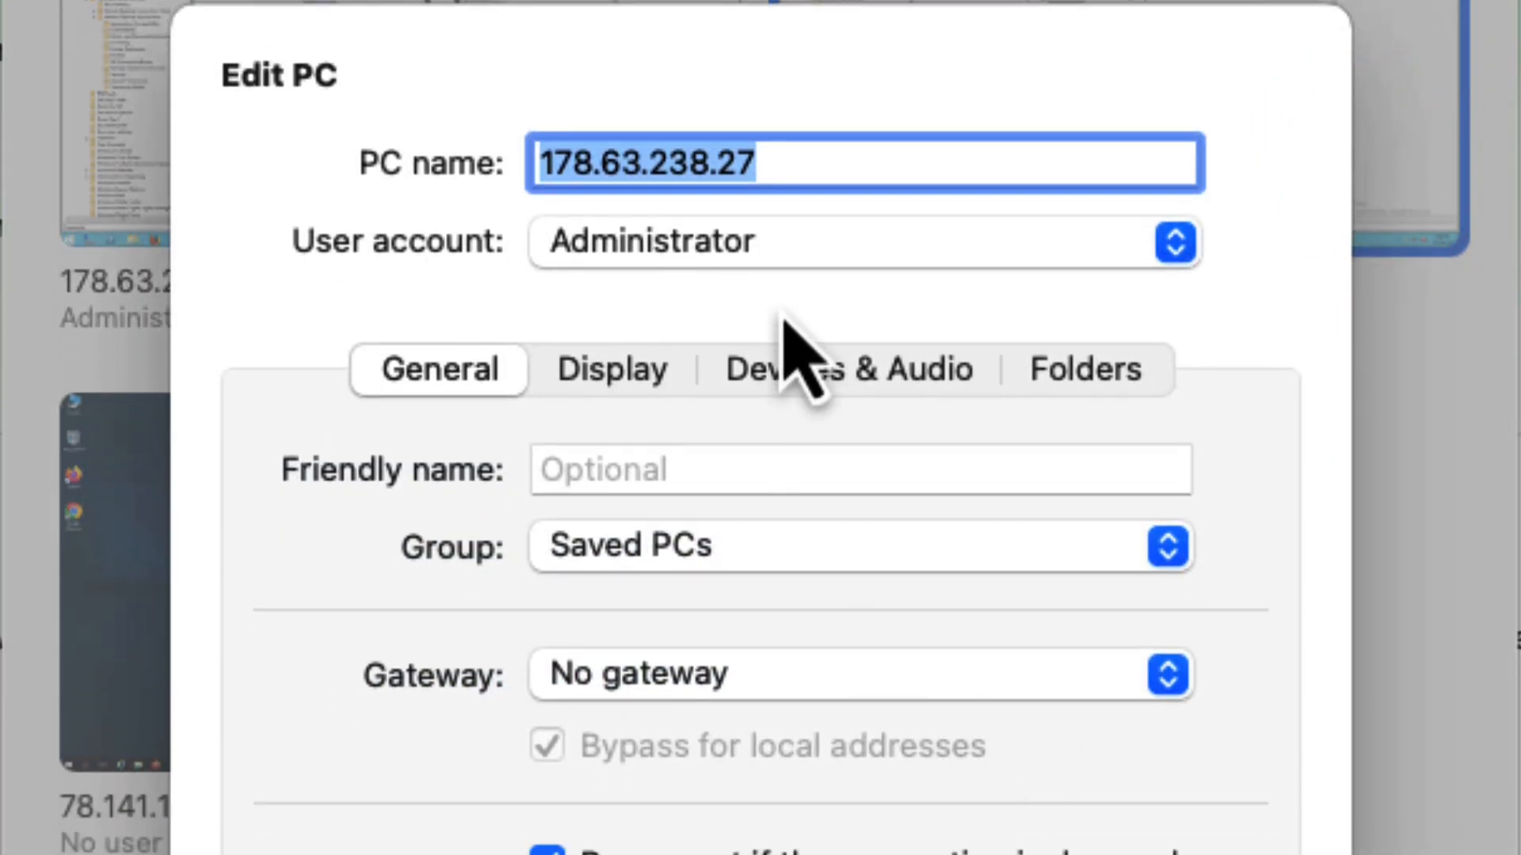
Step: Assign the copied PC a new user account with username ehostpk, its account password and friendly name ehostpk, and save the connection
{"action": "left_click", "coordinate": [776, 252]}
{"action": "left_click", "coordinate": [716, 388]}
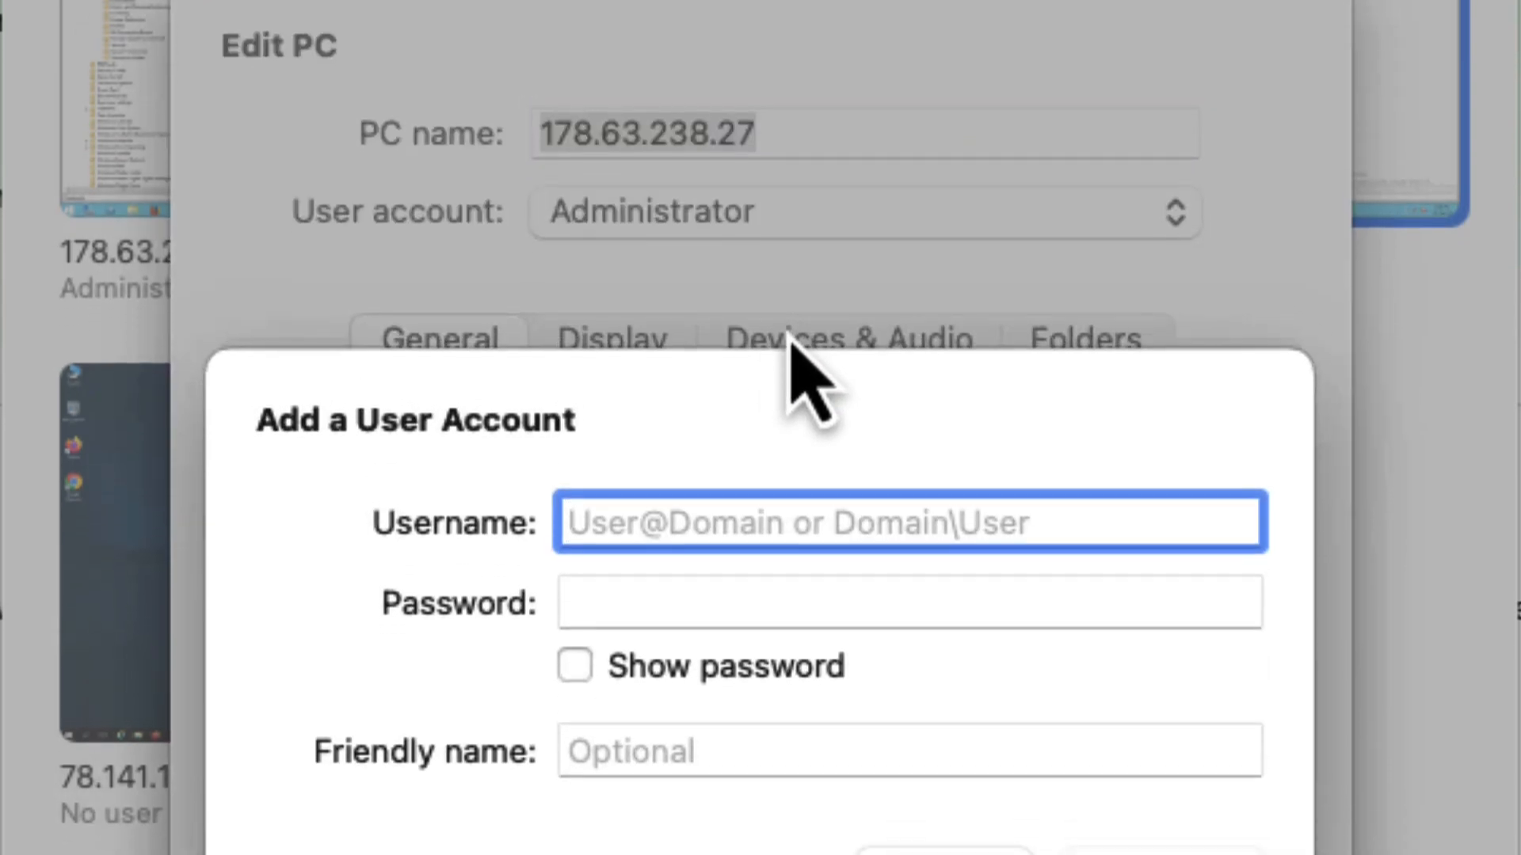
{"action": "type", "text": "ehostpk"}
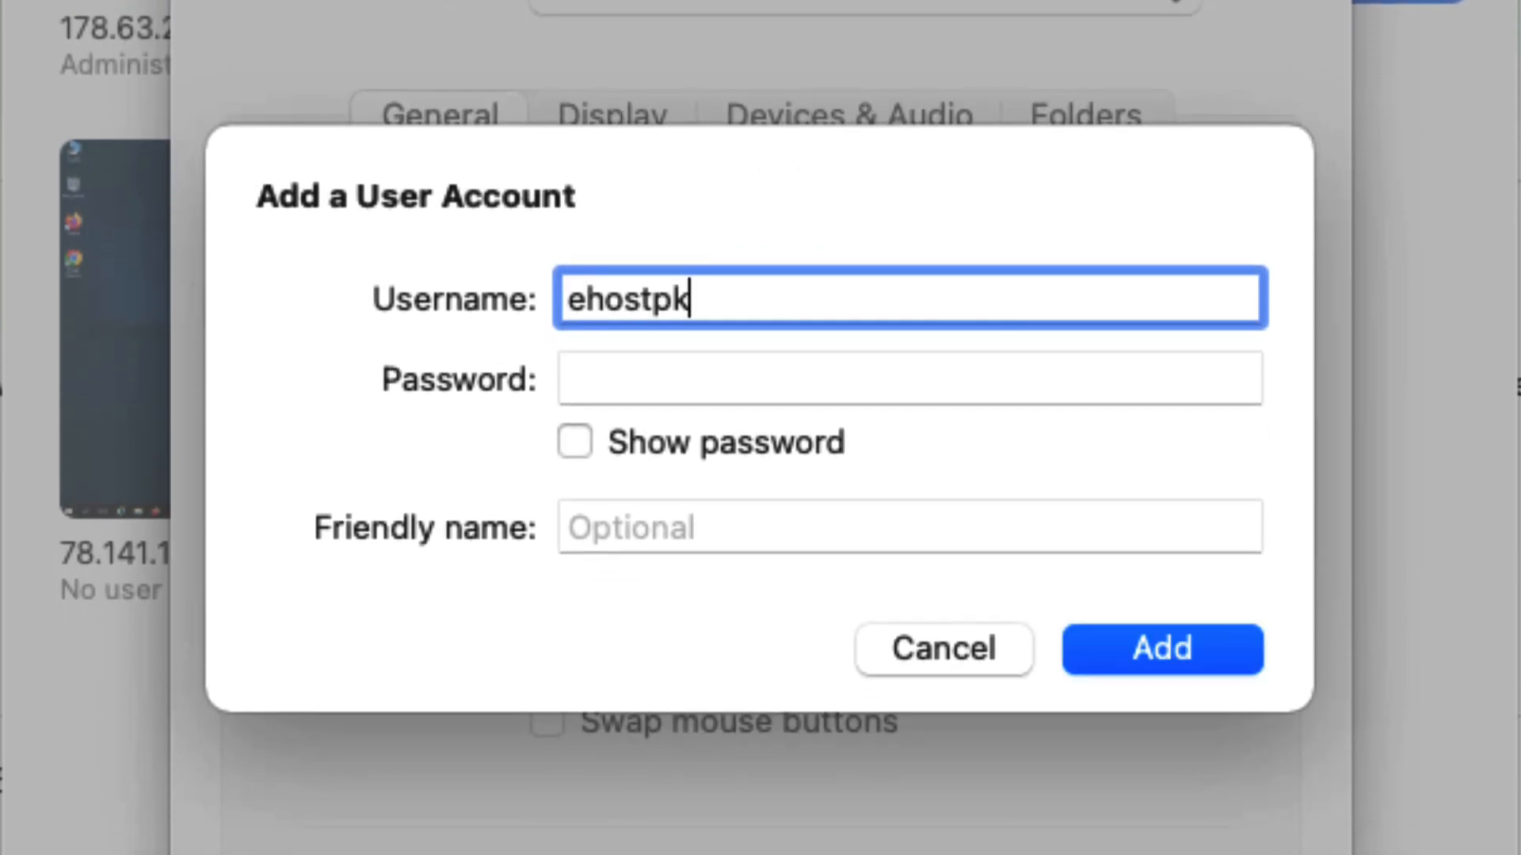
{"action": "key", "text": "Tab"}
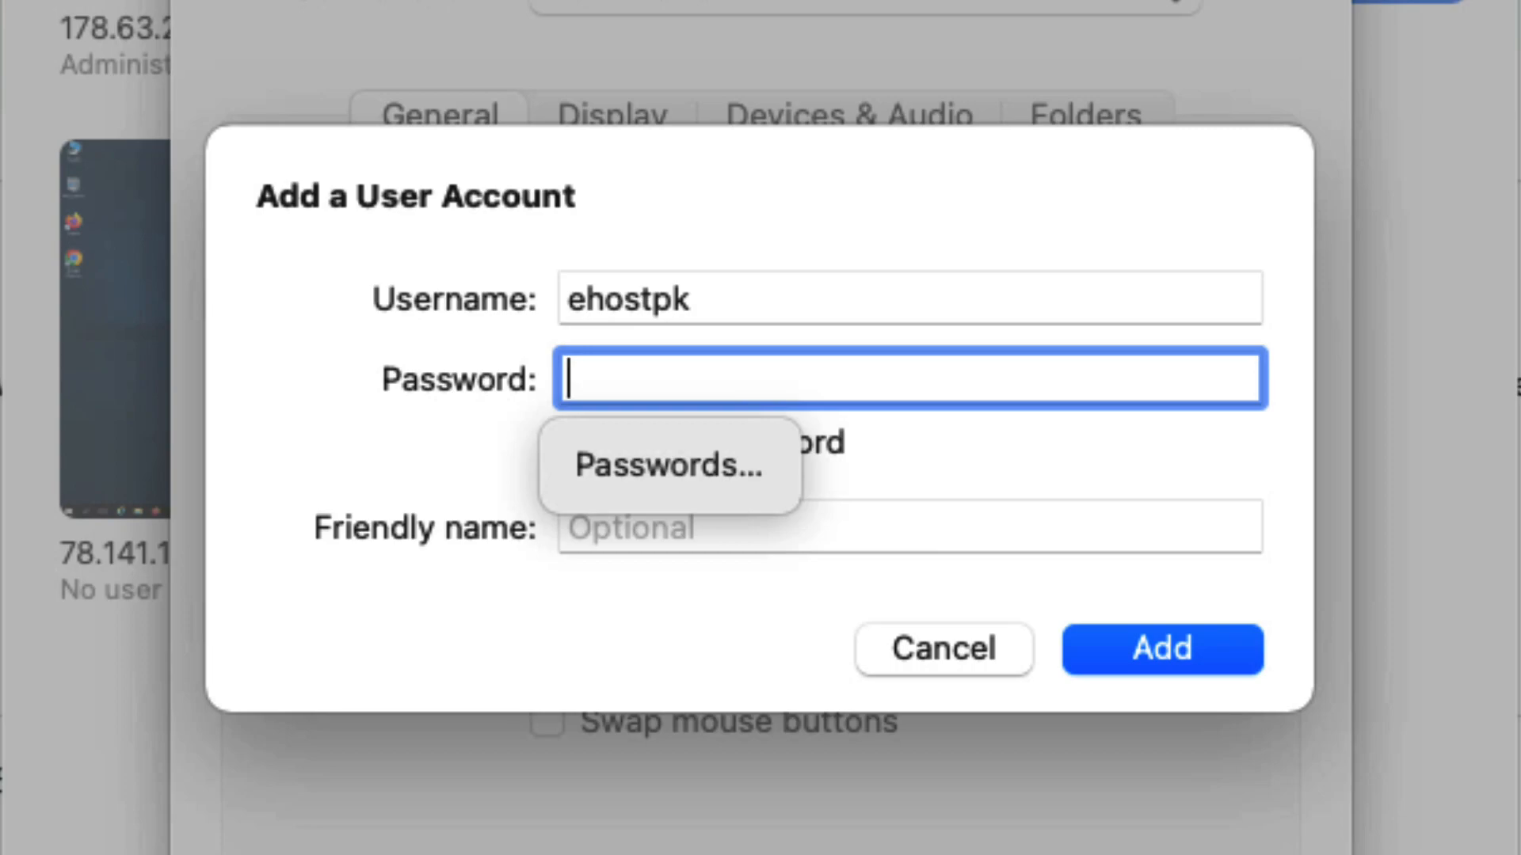
{"action": "type", "text": "**********"}
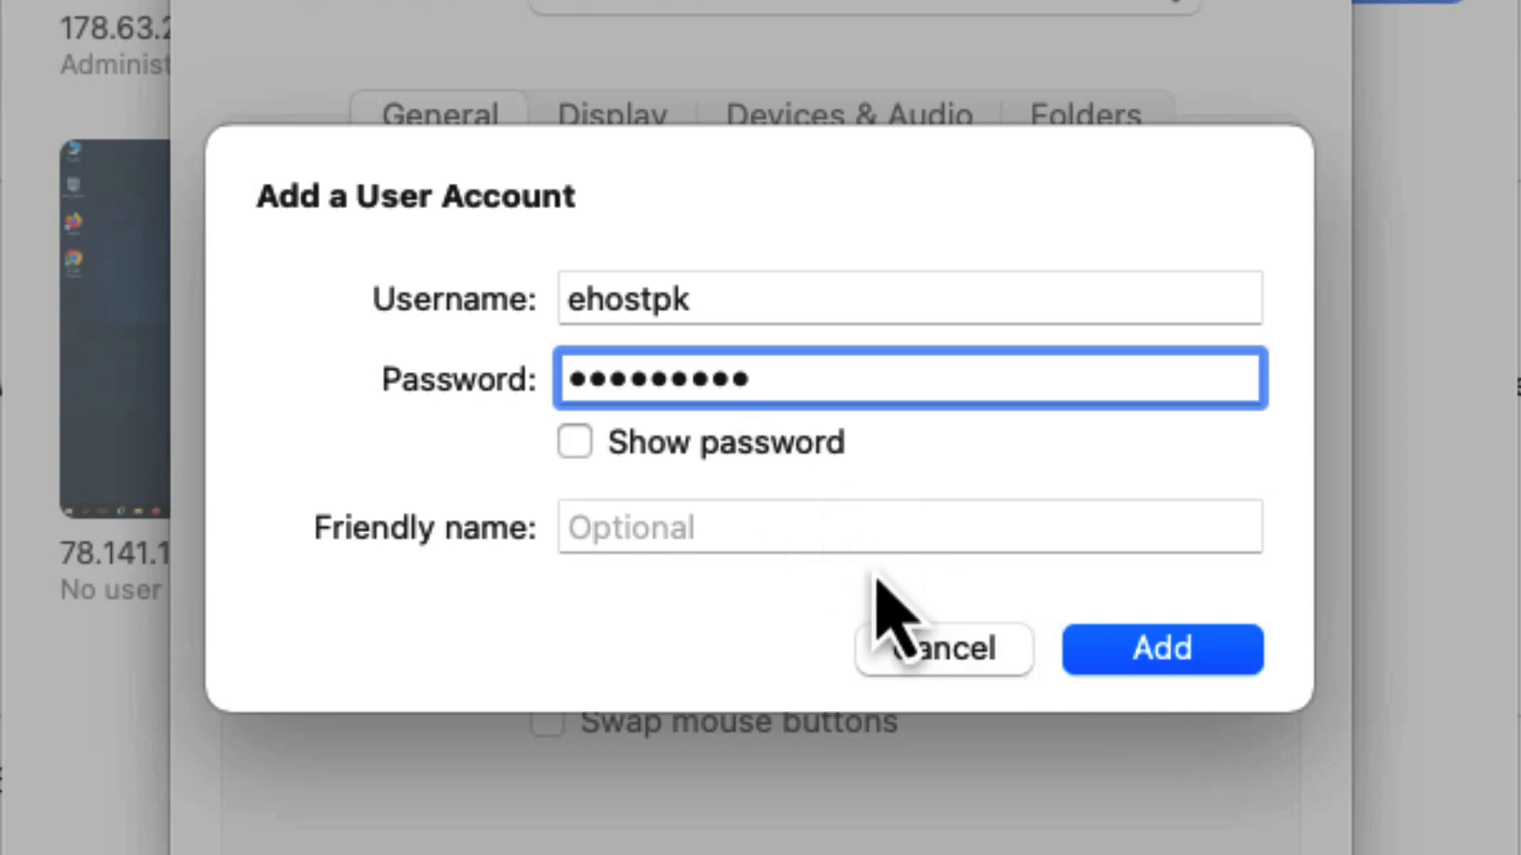
{"action": "left_click", "coordinate": [824, 526]}
{"action": "type", "text": "ehostpk"}
{"action": "left_click", "coordinate": [1173, 663]}
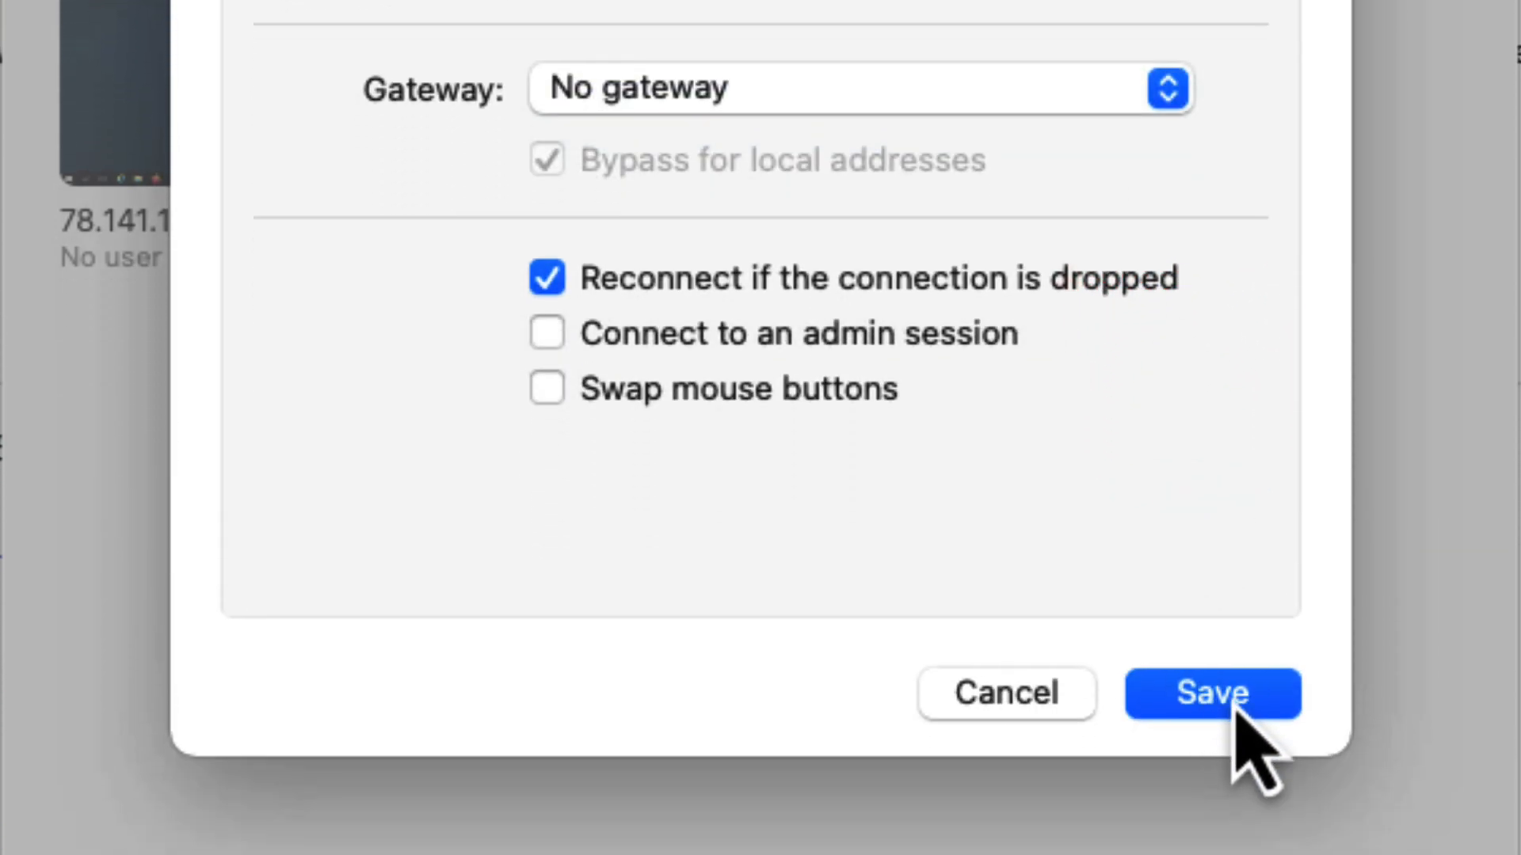
{"action": "left_click", "coordinate": [1233, 757]}
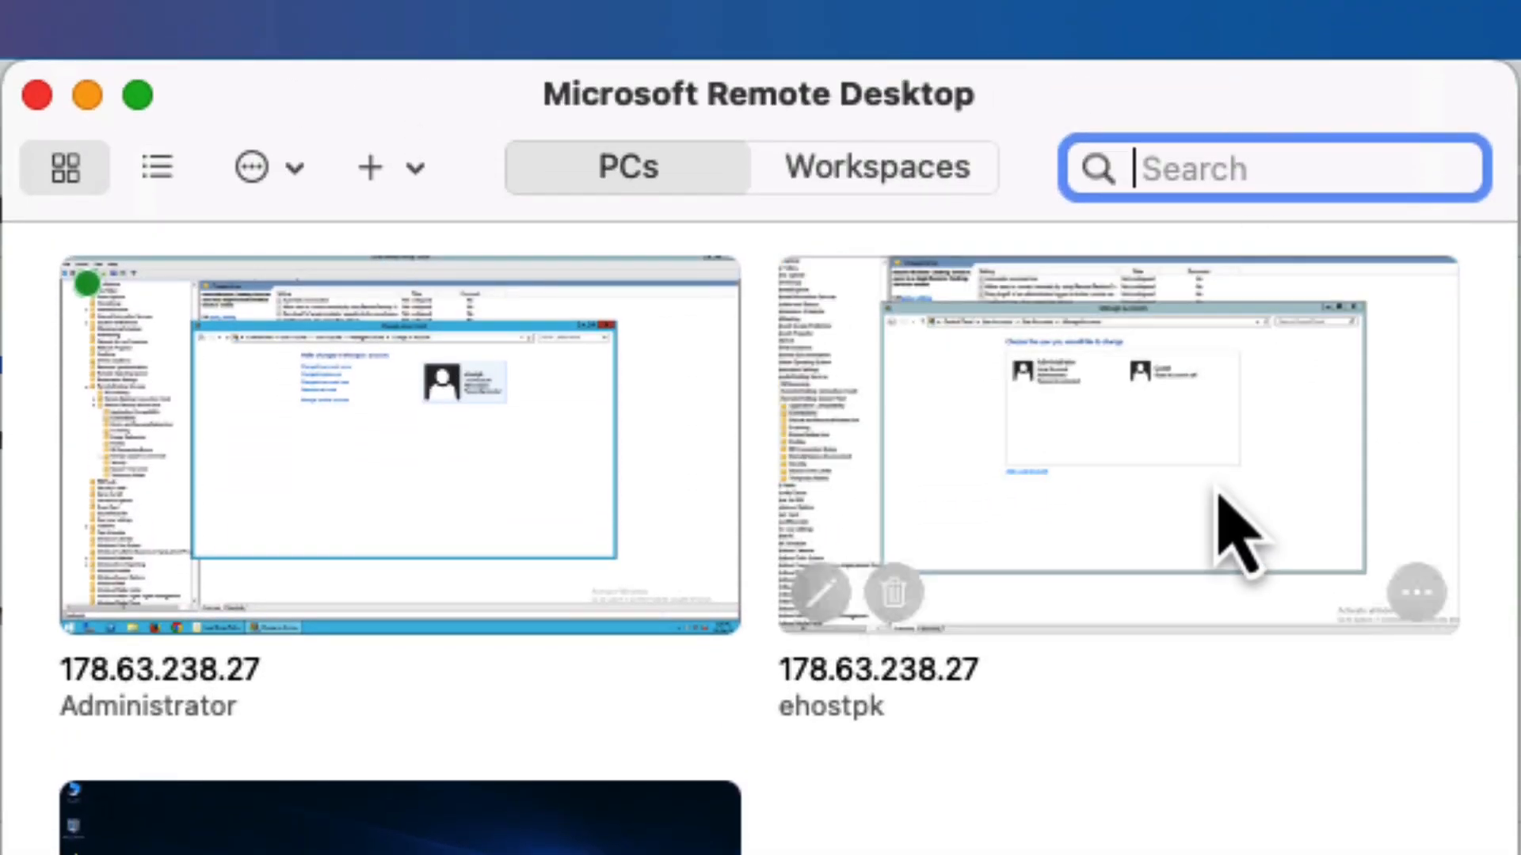
Step: Switch to the Administrator remote session and minimize the Local Group Policy Editor and Change an Account windows
{"action": "double_click", "coordinate": [1212, 53]}
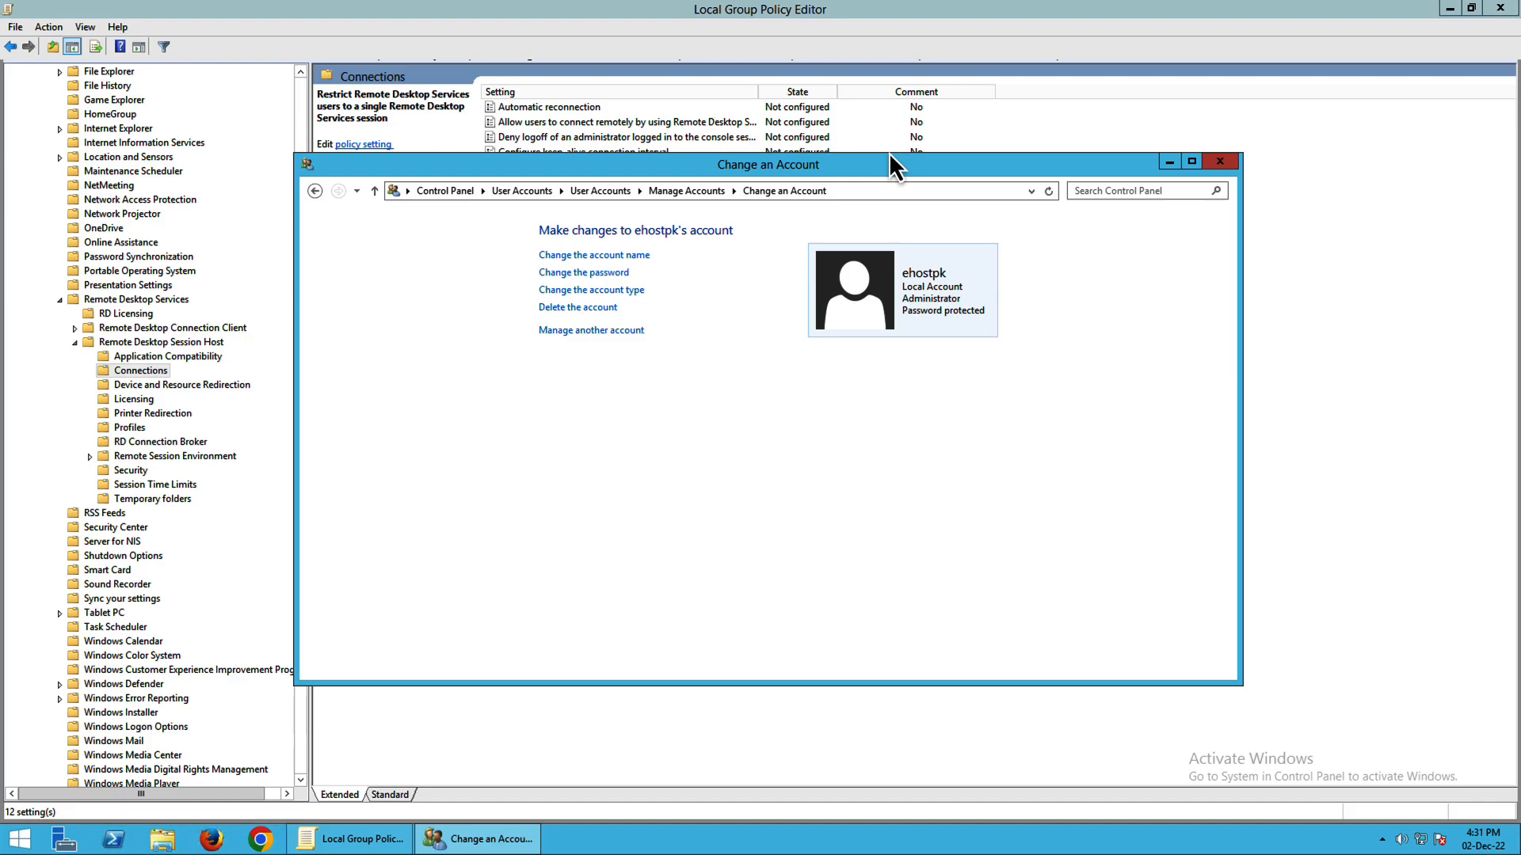
{"action": "left_click", "coordinate": [1447, 11]}
{"action": "left_click", "coordinate": [1168, 163]}
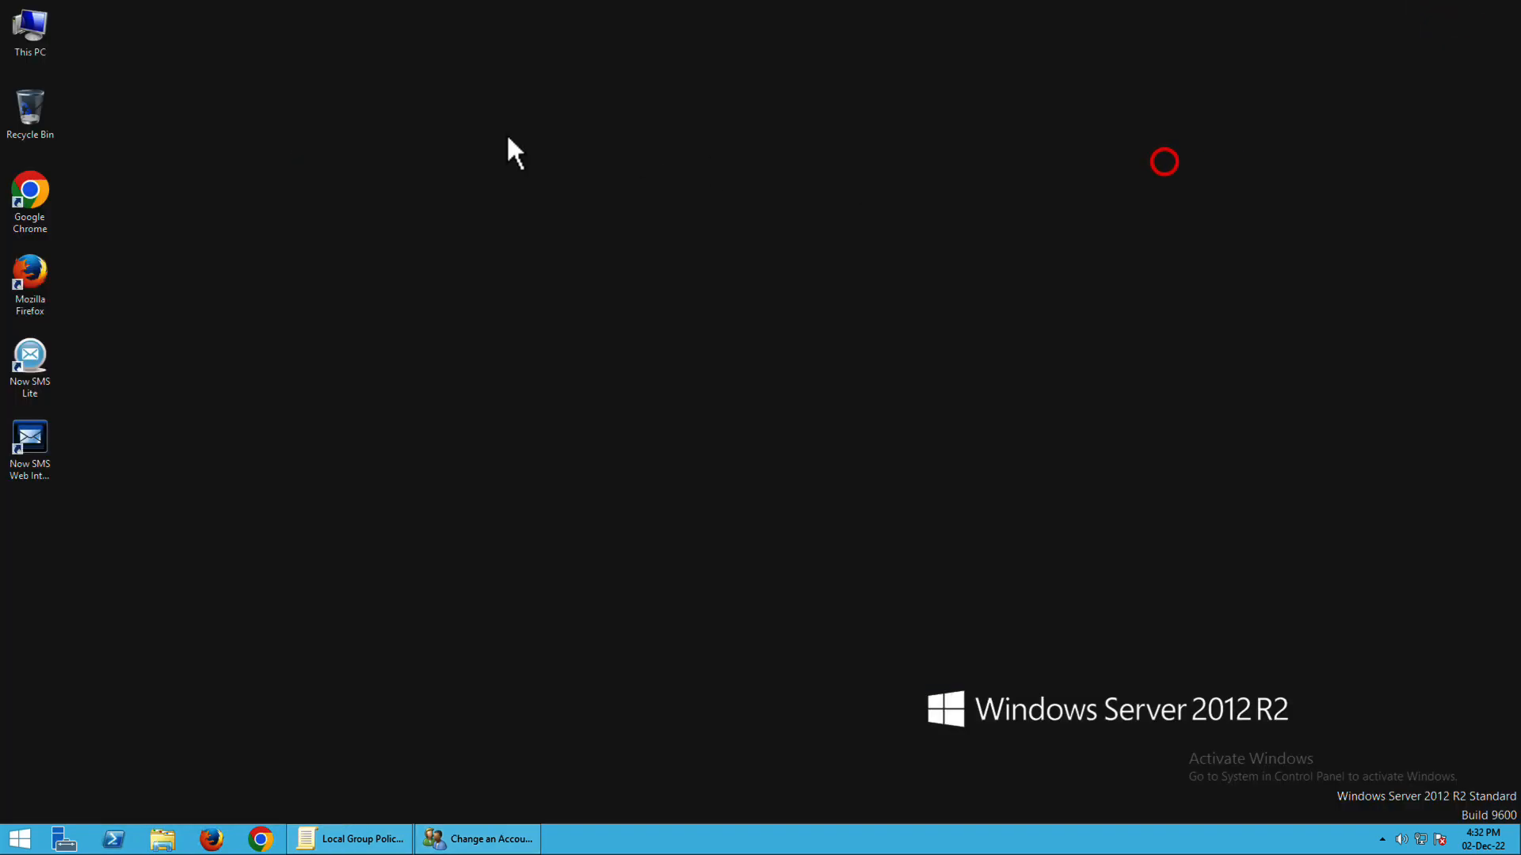
Step: In the Administrator session, create a new folder named ehostpk on Local Disk (C:)
{"action": "left_click", "coordinate": [31, 31]}
{"action": "double_click", "coordinate": [30, 30]}
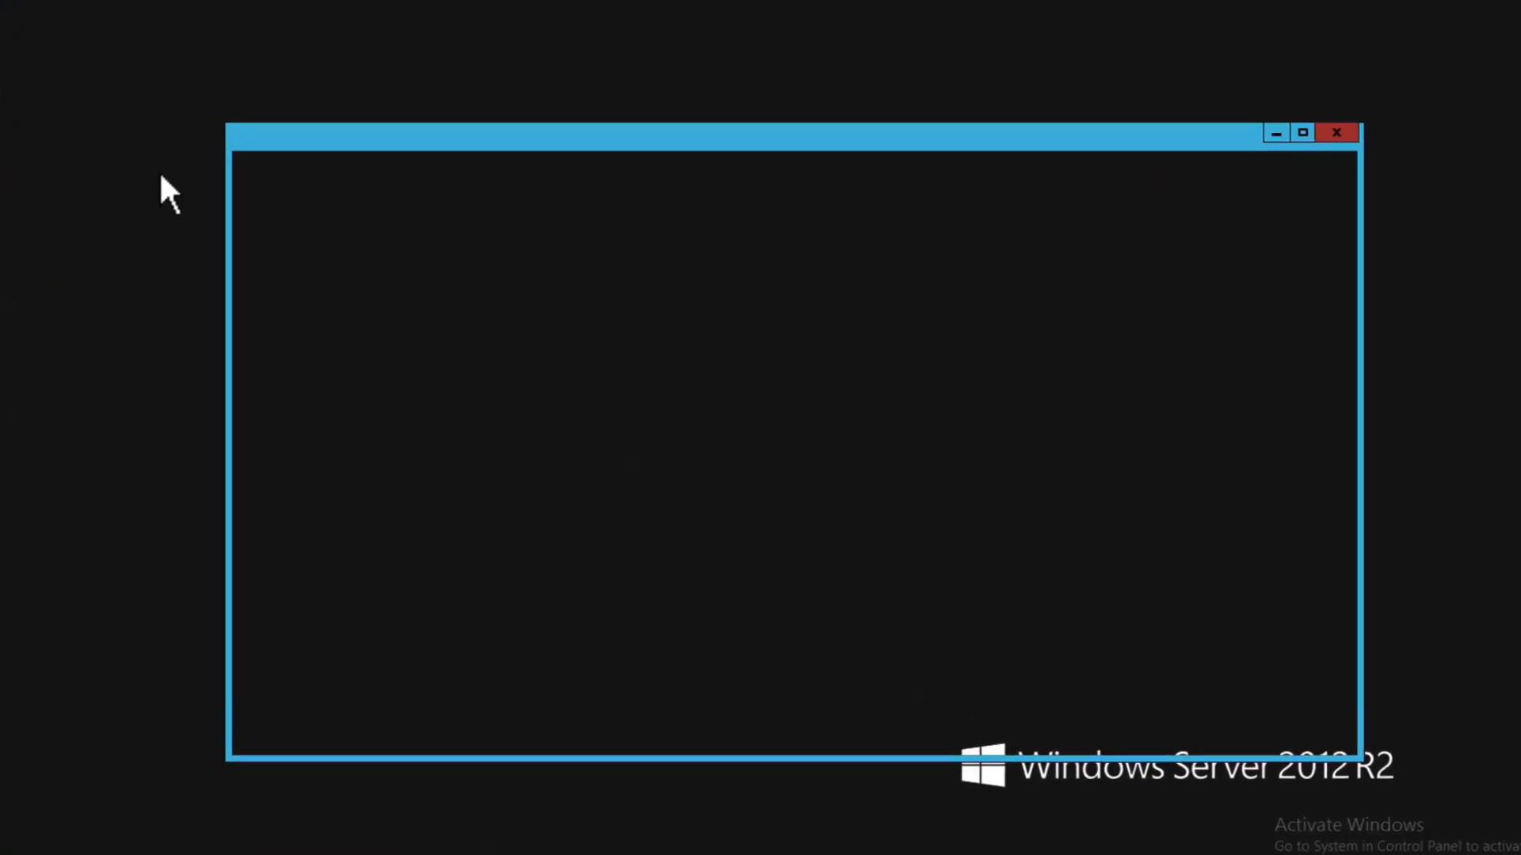
{"action": "left_click", "coordinate": [514, 389]}
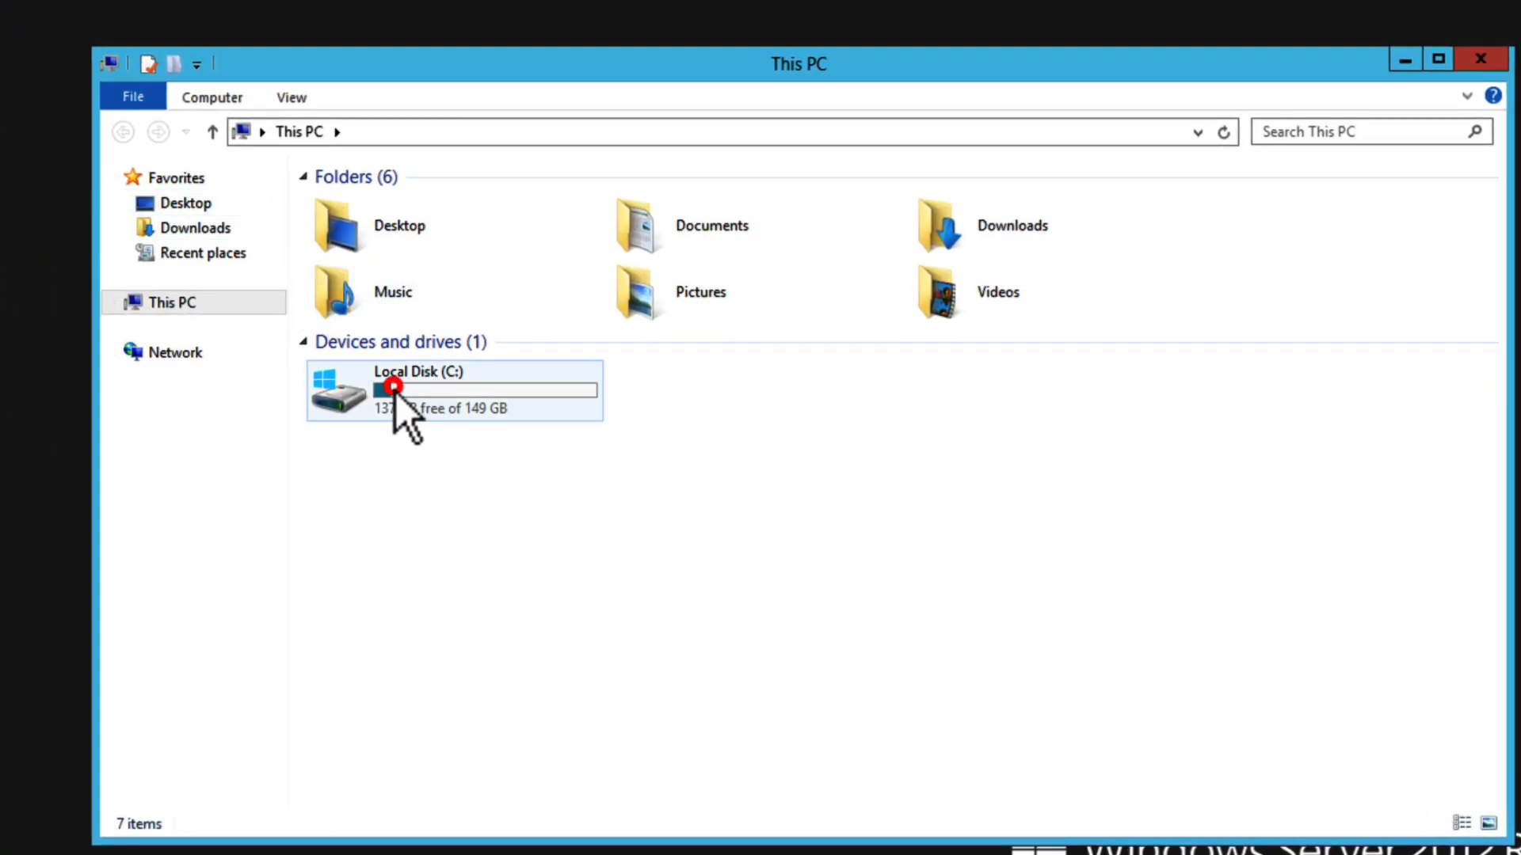
{"action": "double_click", "coordinate": [396, 388]}
{"action": "right_click", "coordinate": [586, 471]}
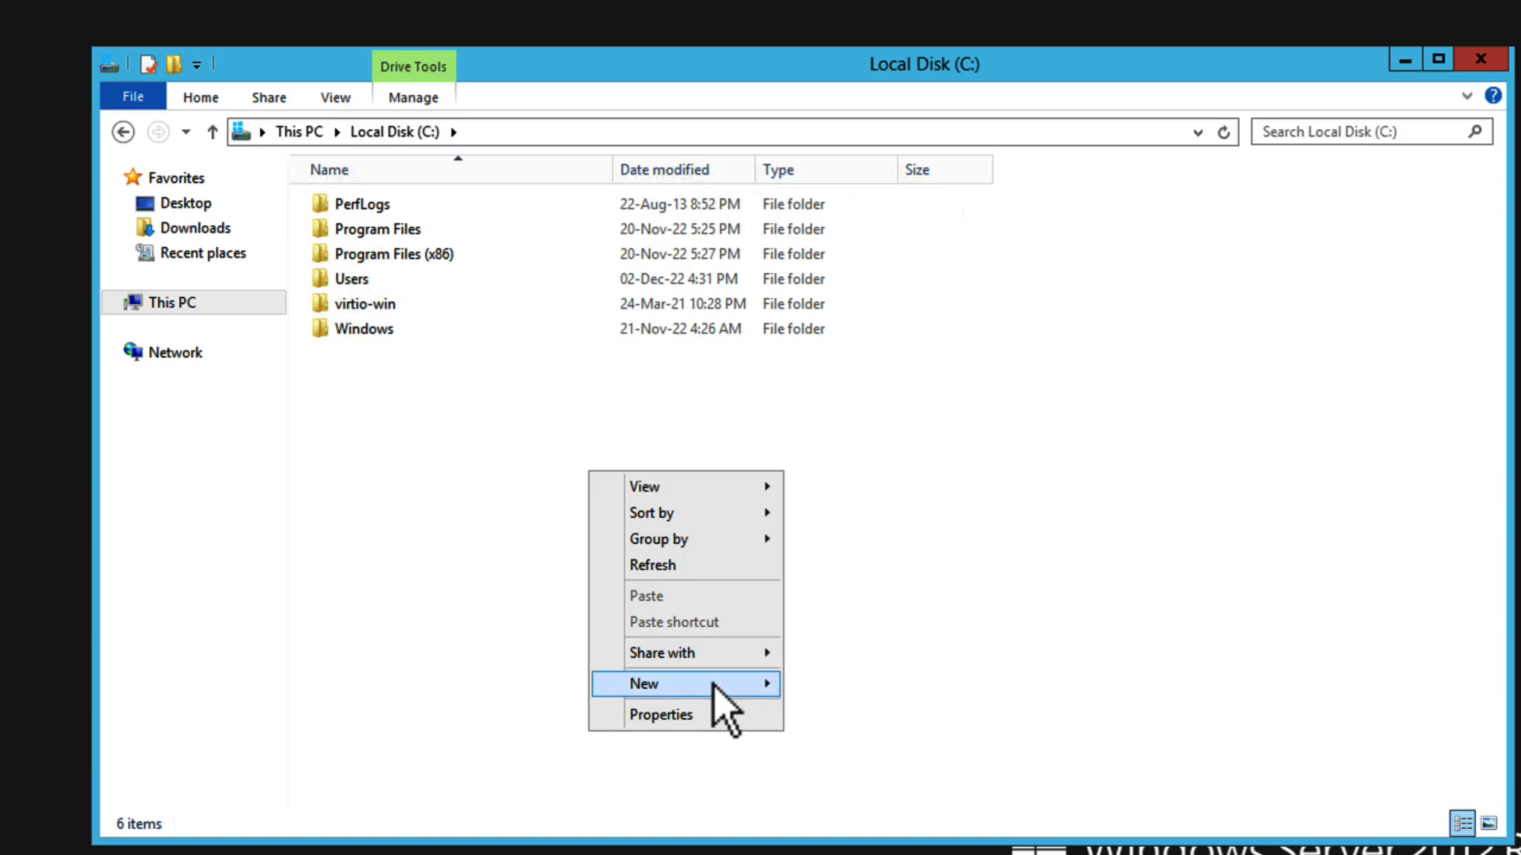
{"action": "mouse_move", "coordinate": [714, 686]}
{"action": "left_click", "coordinate": [861, 681]}
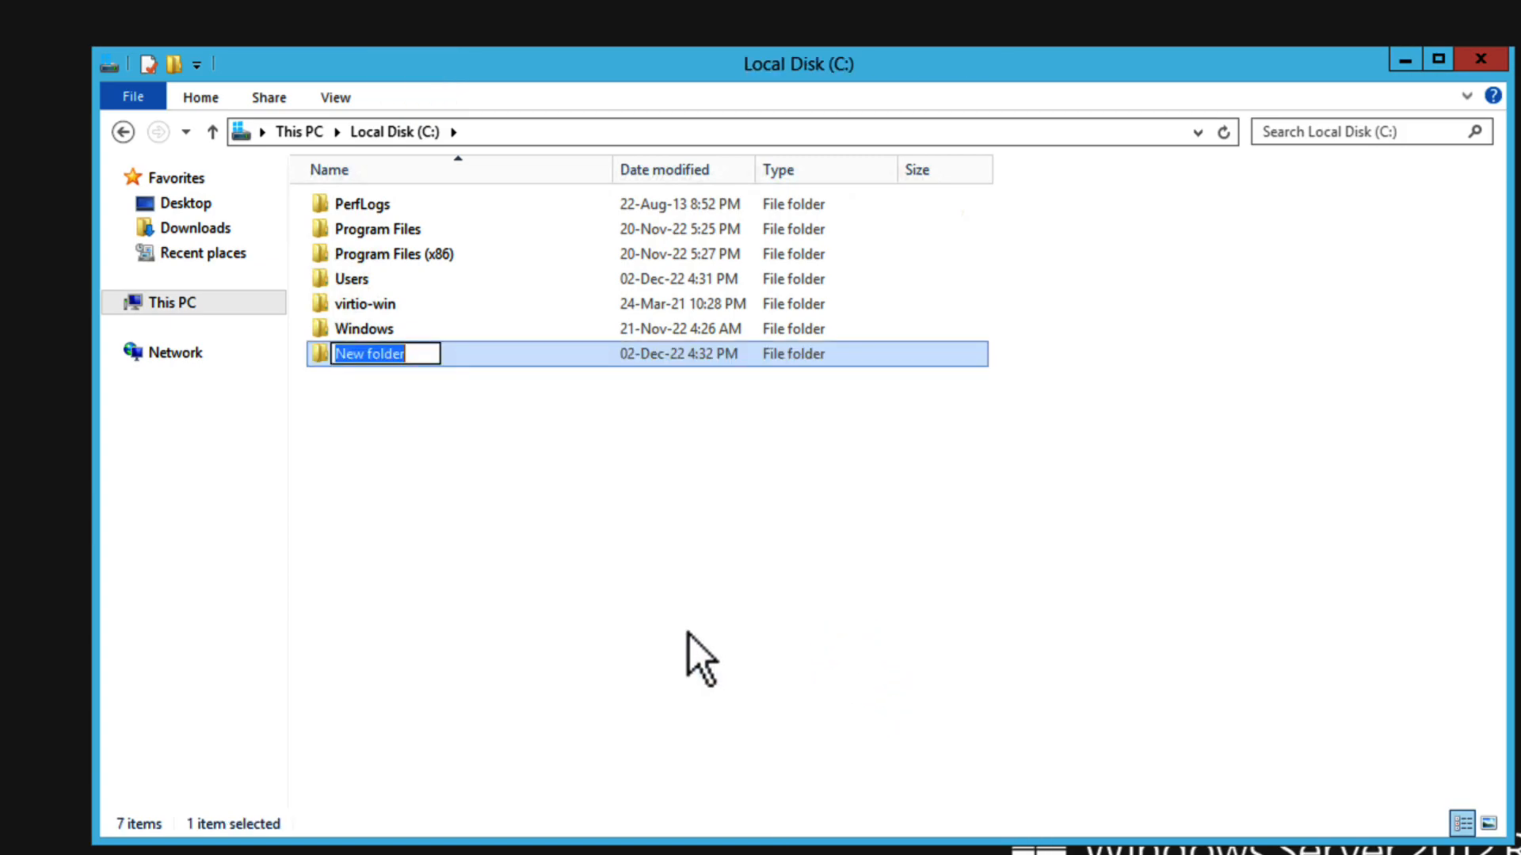
{"action": "type", "text": "ehostpk"}
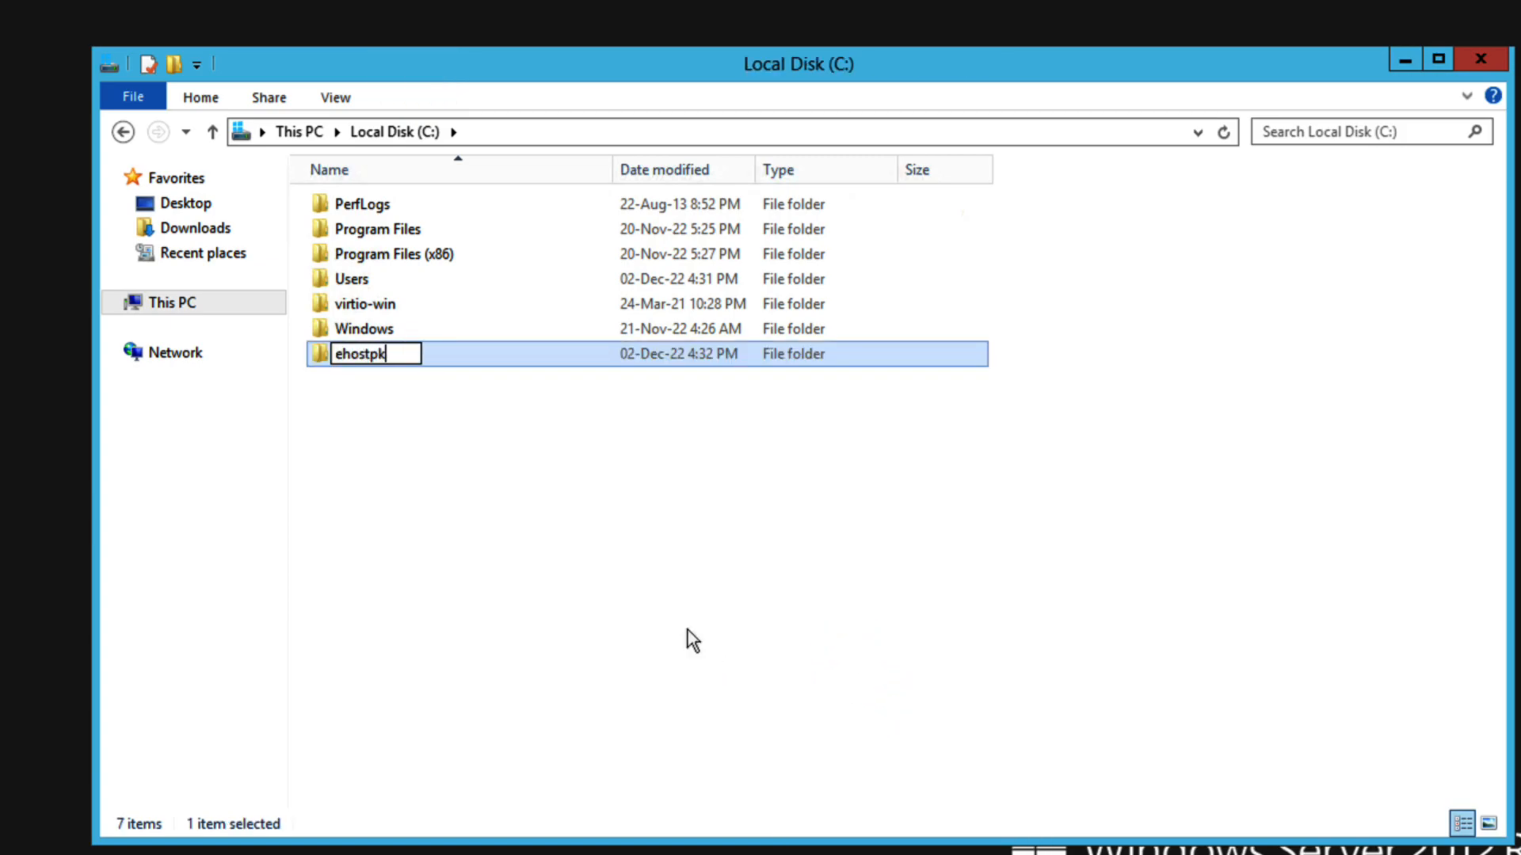
{"action": "key", "text": "Return"}
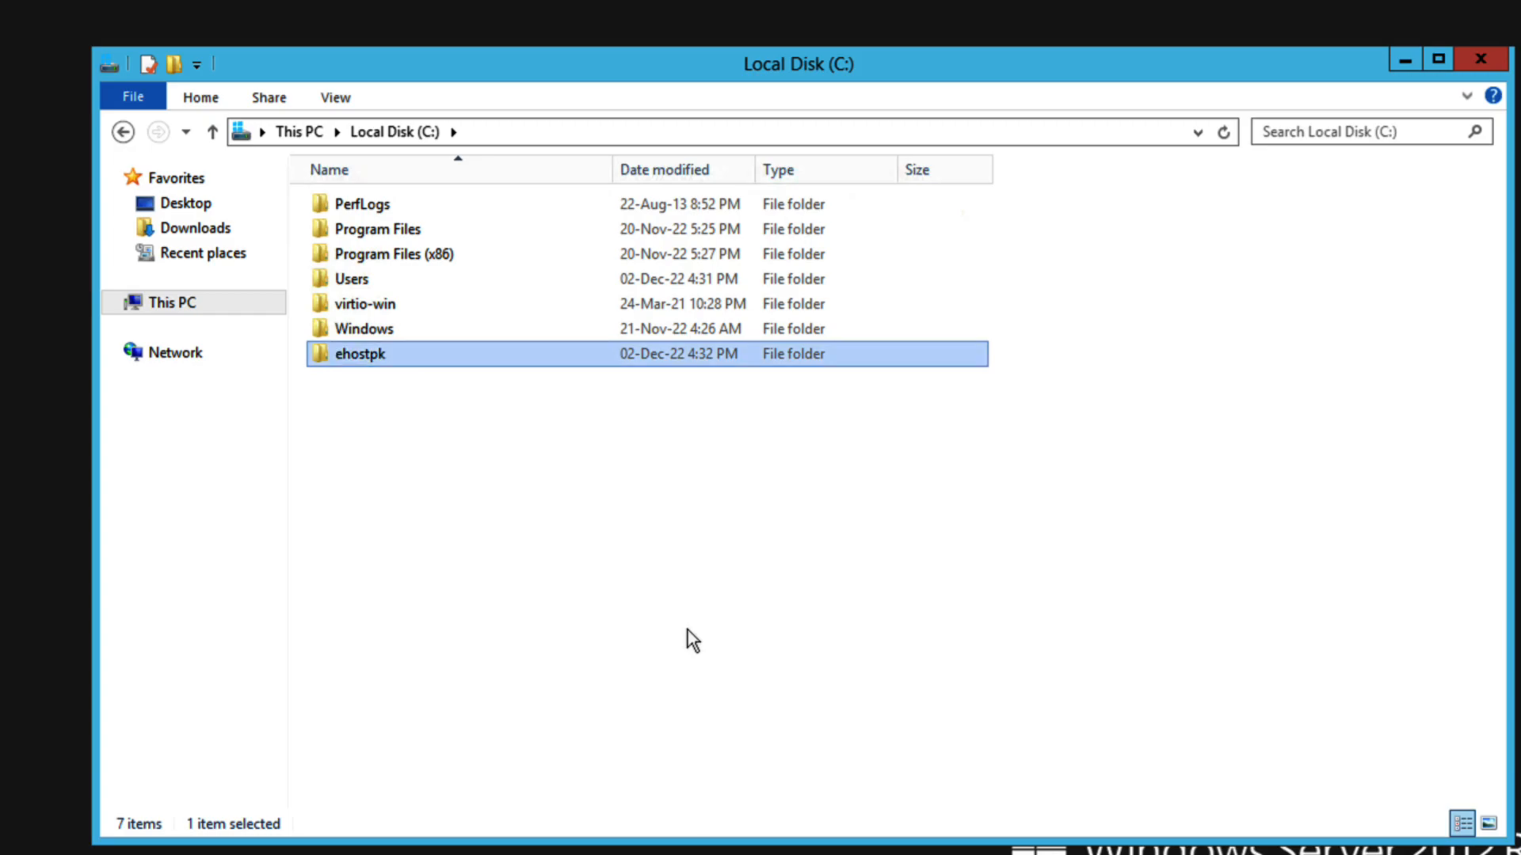
Step: Switch to the ehostpk remote session and open Local Disk (C:) in File Explorer
{"action": "key", "text": "alt+F4"}
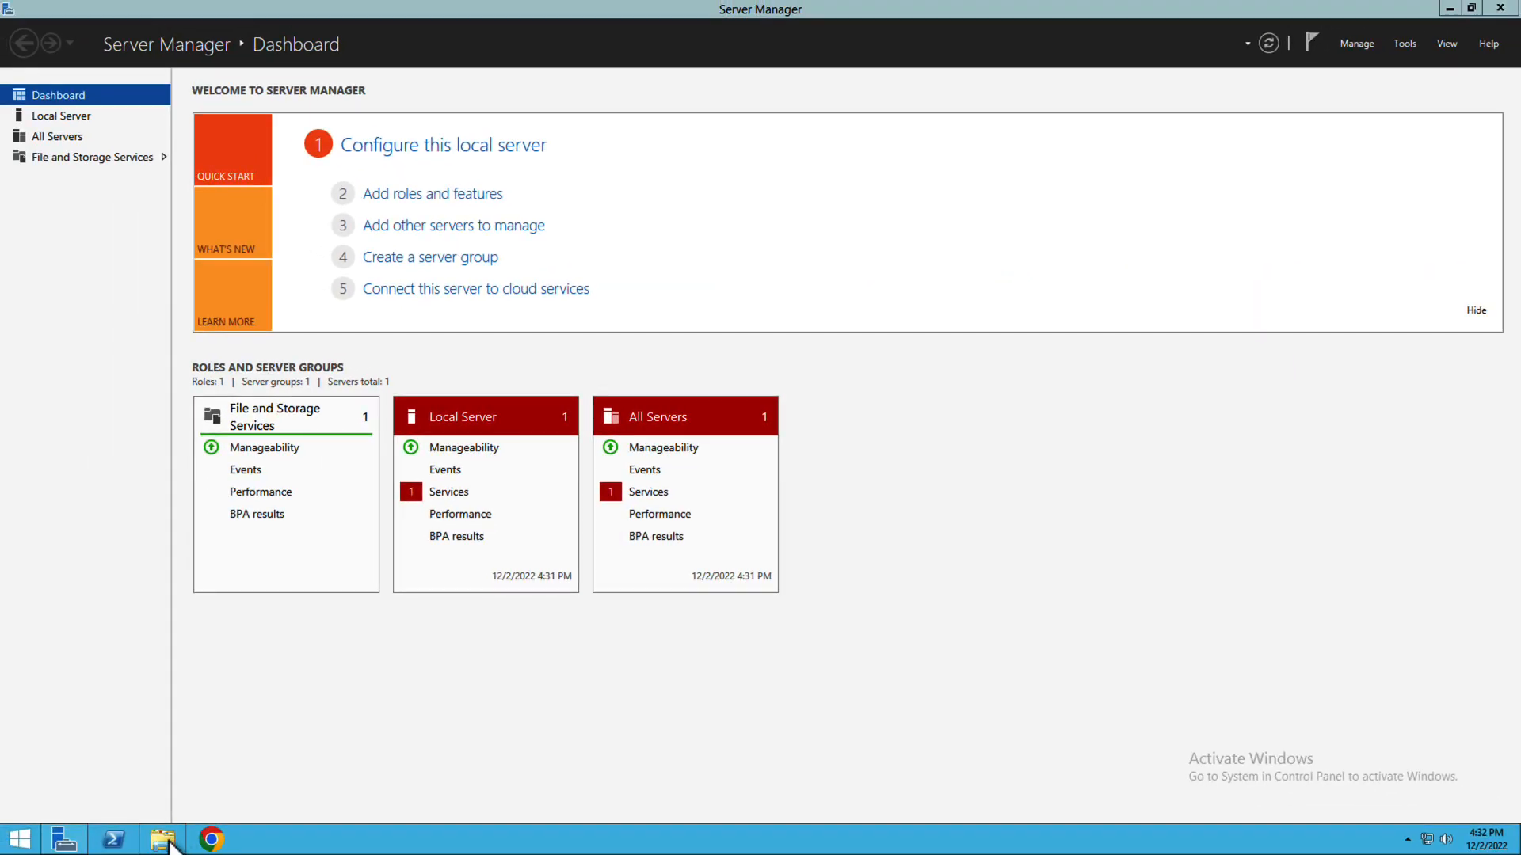
{"action": "left_click", "coordinate": [166, 841]}
{"action": "left_click", "coordinate": [530, 381]}
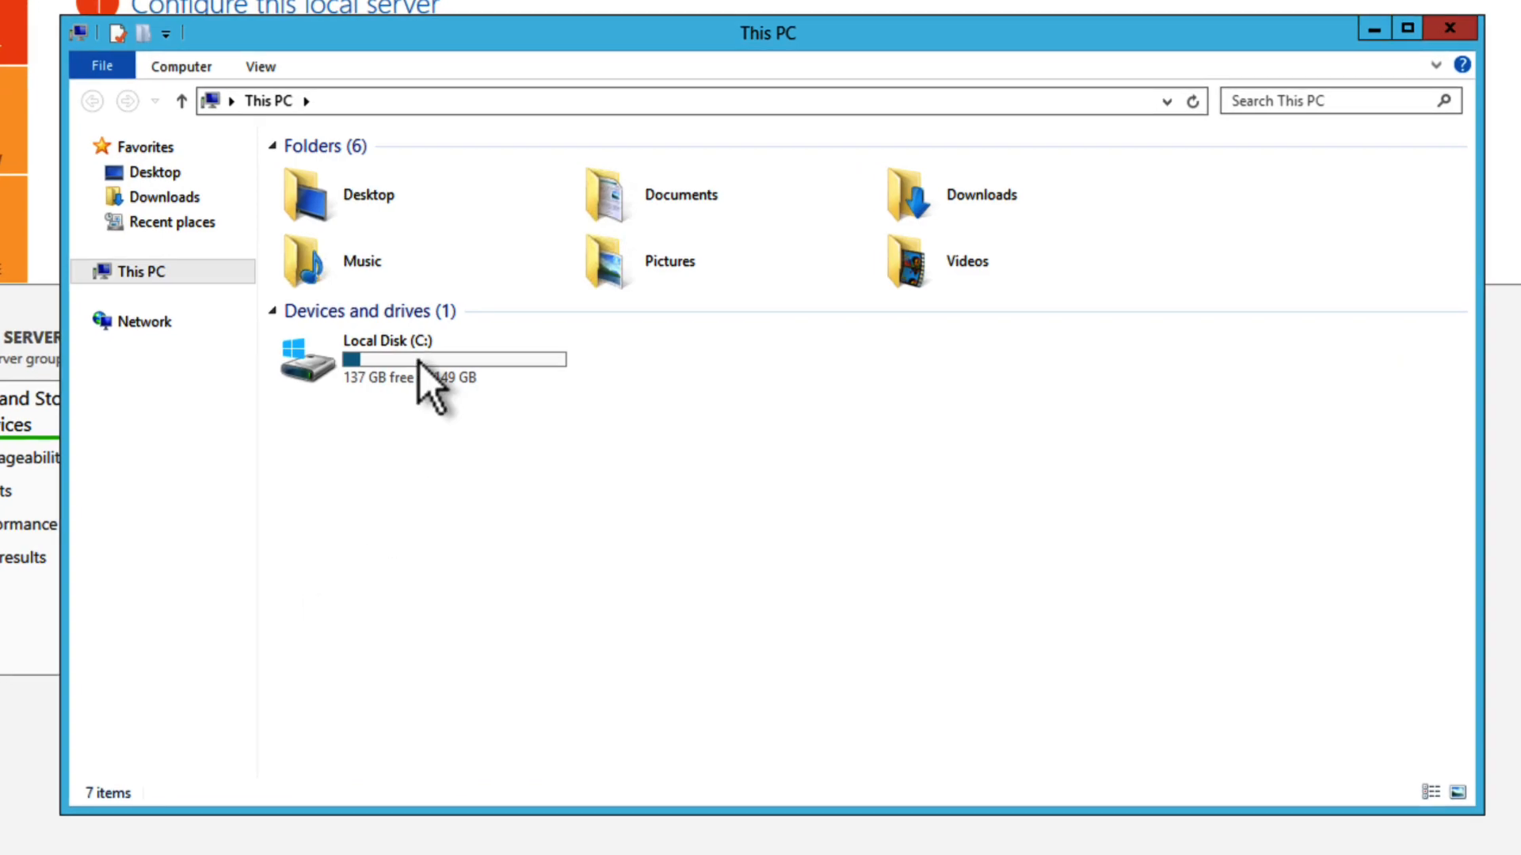
{"action": "double_click", "coordinate": [415, 361]}
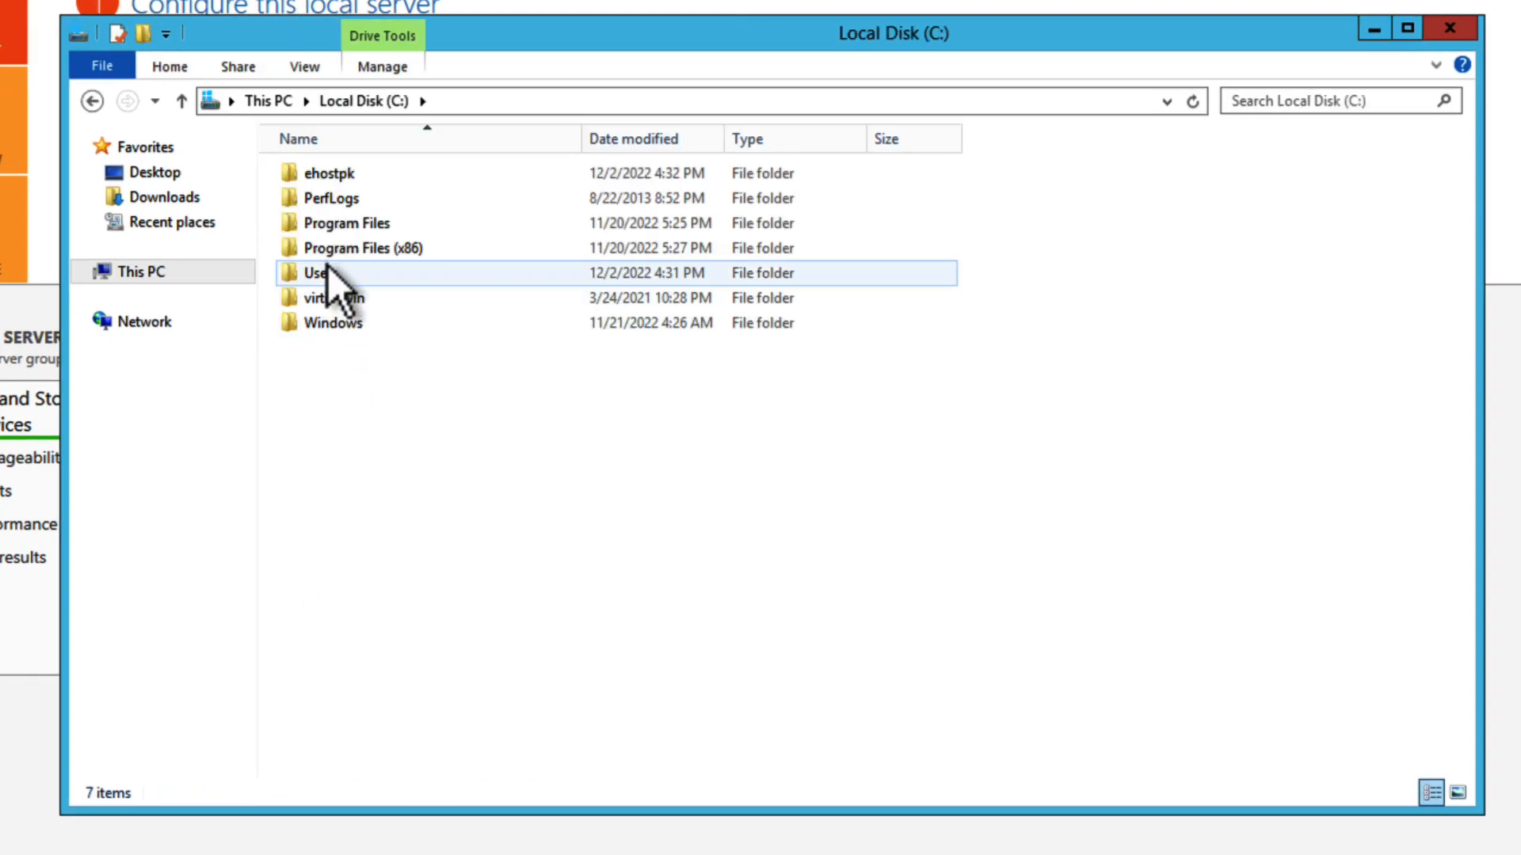
Step: Delete the ehostpk folder from Local Disk (C:) and check the same drive in the Administrator session
{"action": "left_click", "coordinate": [342, 175]}
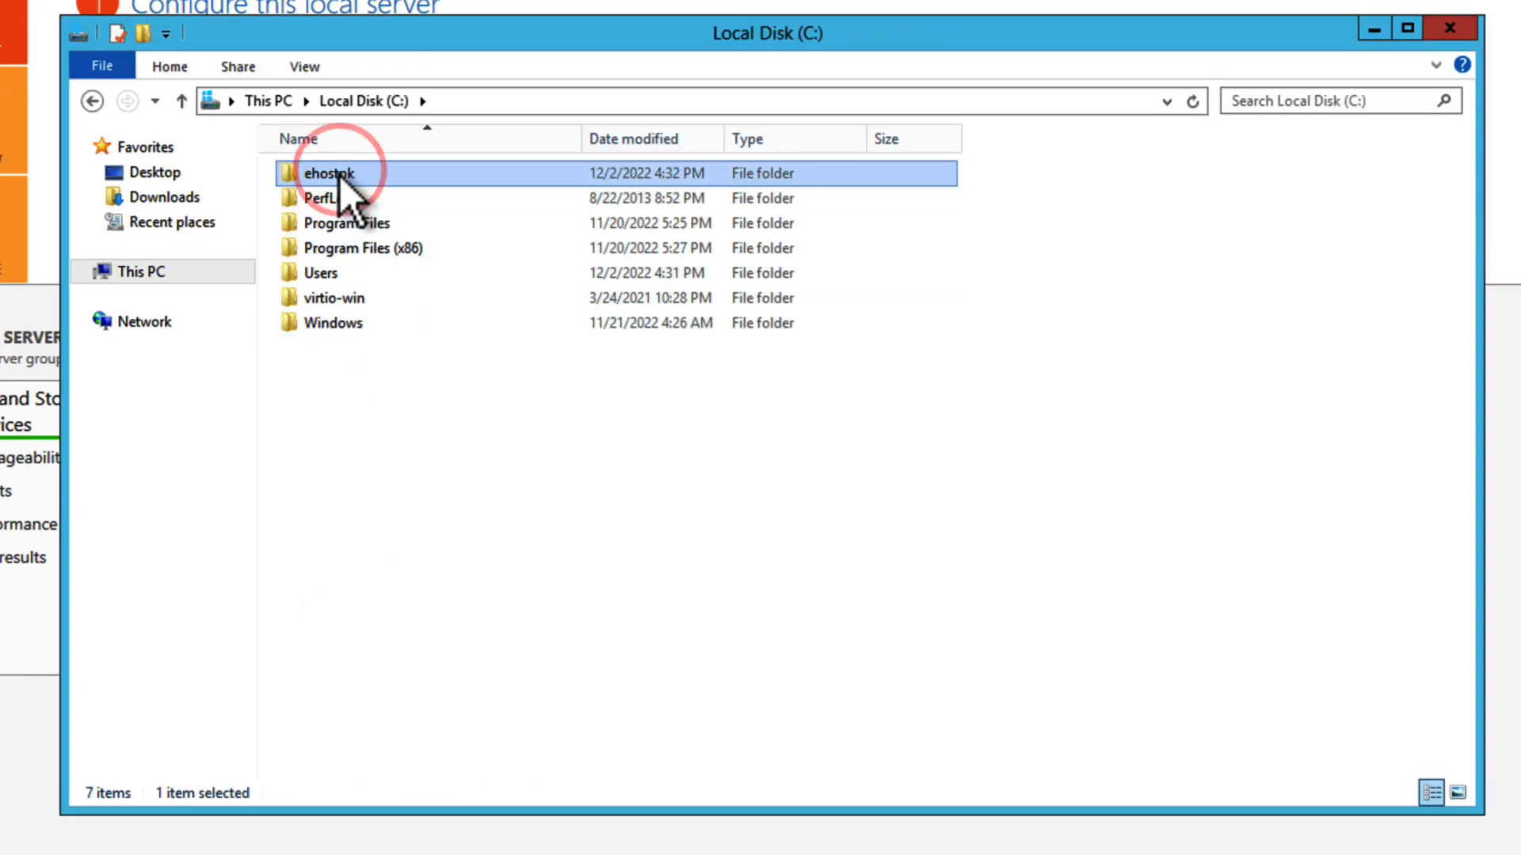
{"action": "right_click", "coordinate": [340, 174]}
{"action": "left_click", "coordinate": [393, 466]}
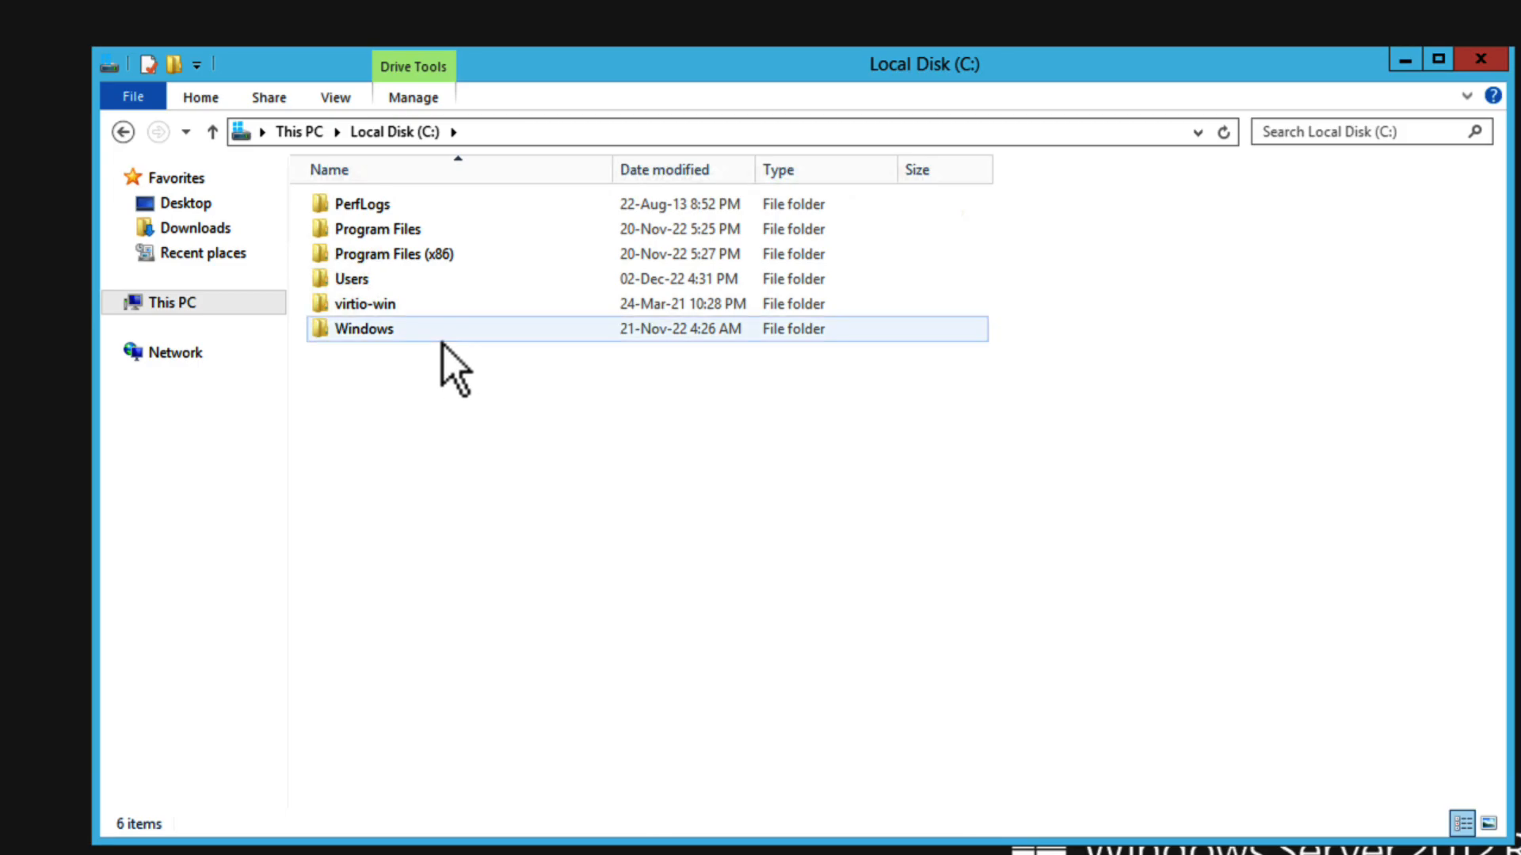
{"action": "mouse_move", "coordinate": [441, 341]}
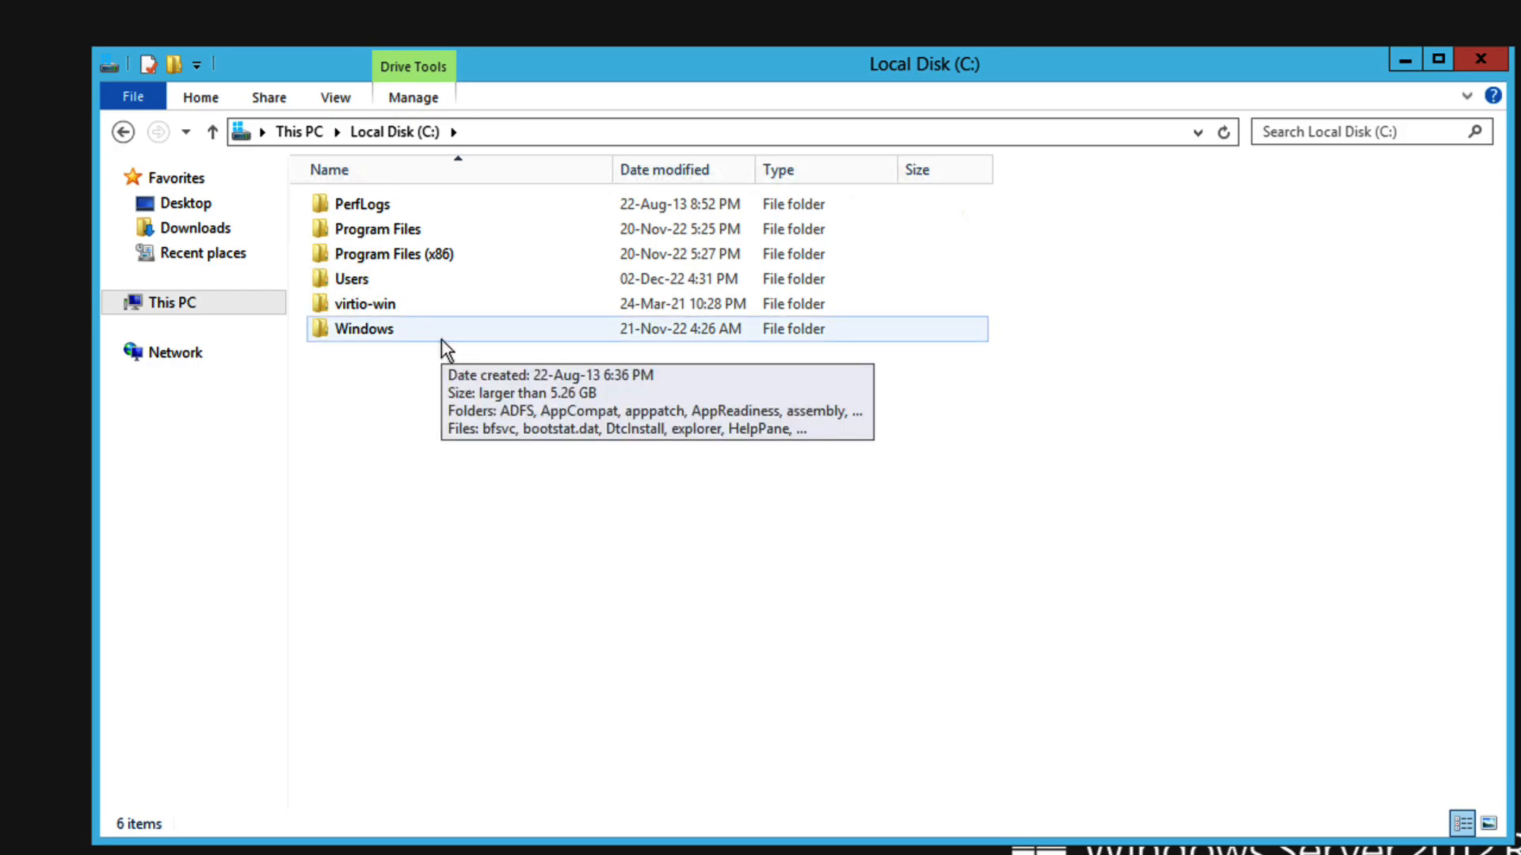